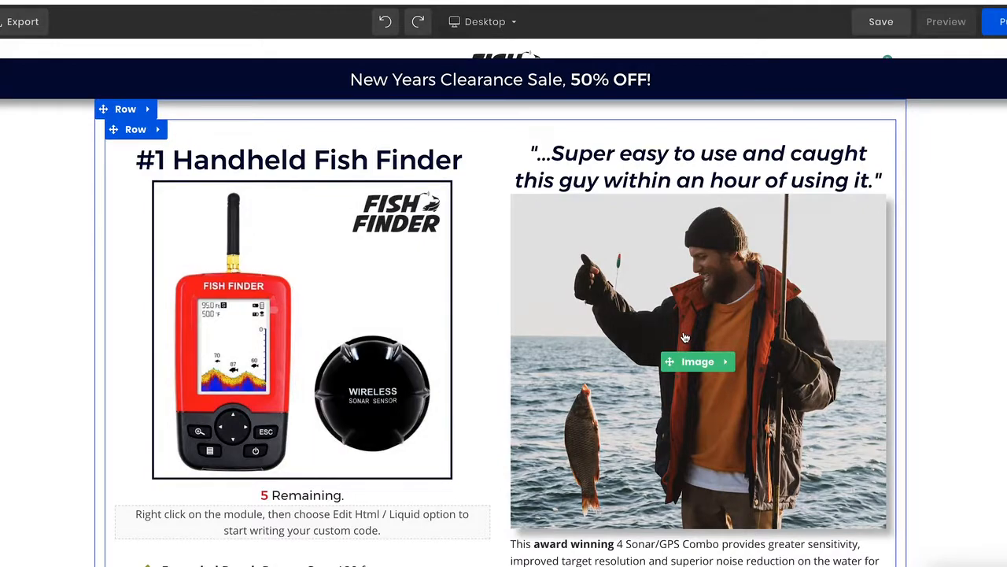
Step: Switch the page preview from desktop to the mobile layout
scroll(684, 337, "up", 1)
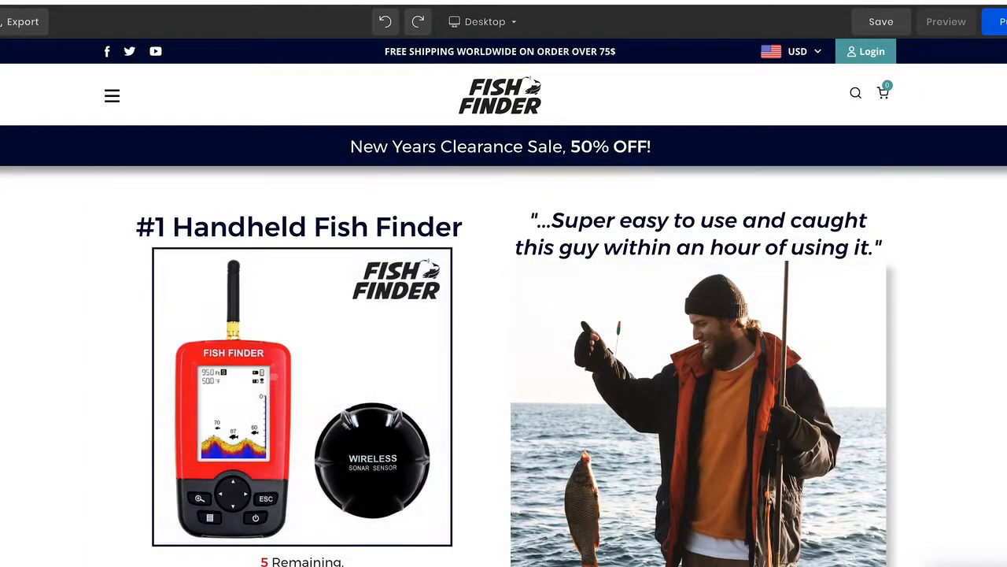
left_click(481, 21)
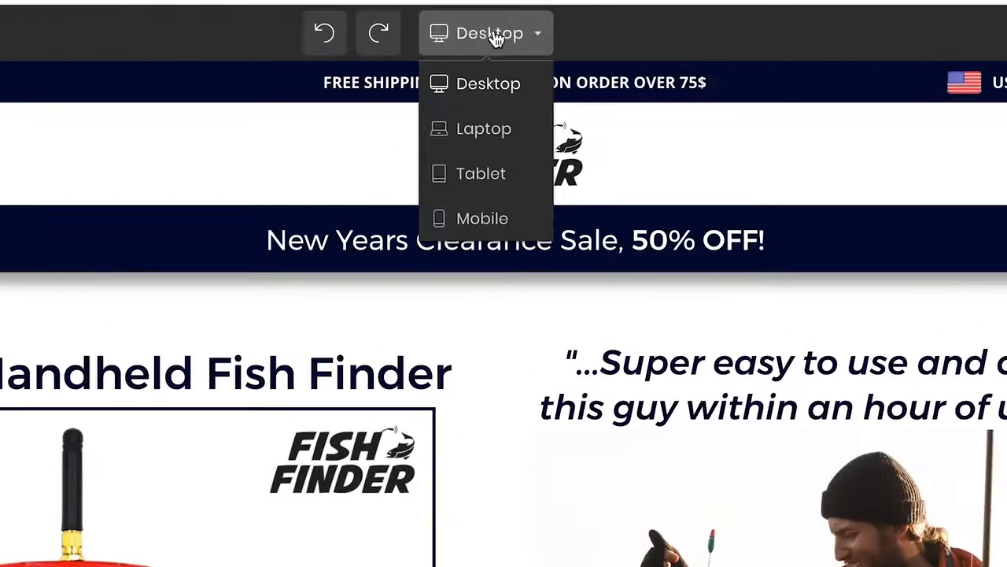
left_click(486, 218)
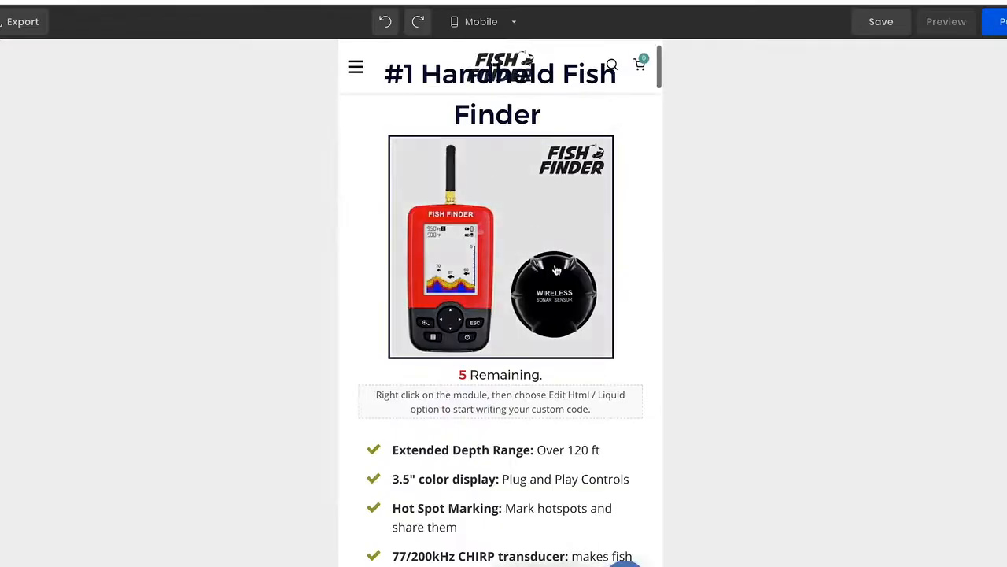
left_click(485, 21)
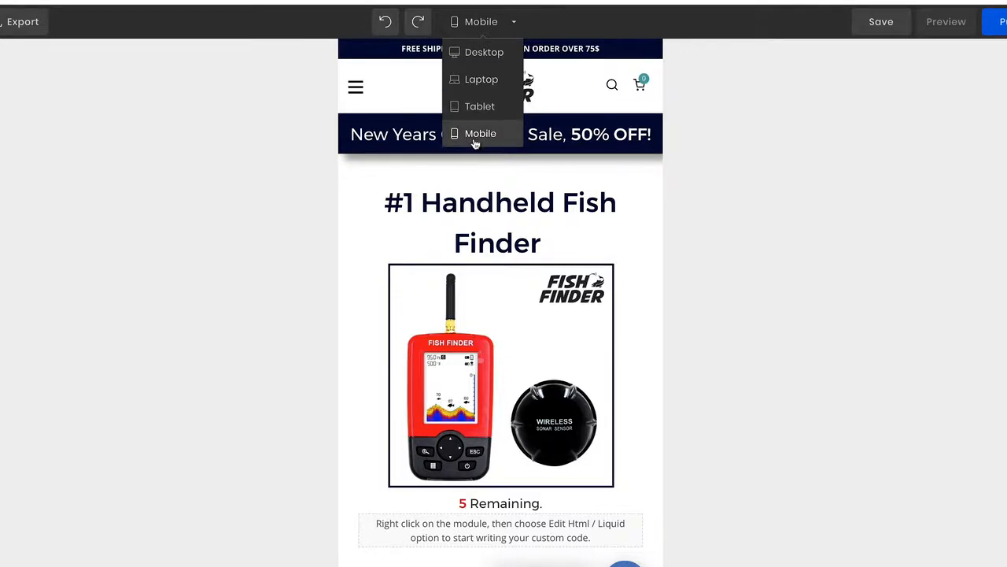
left_click(698, 242)
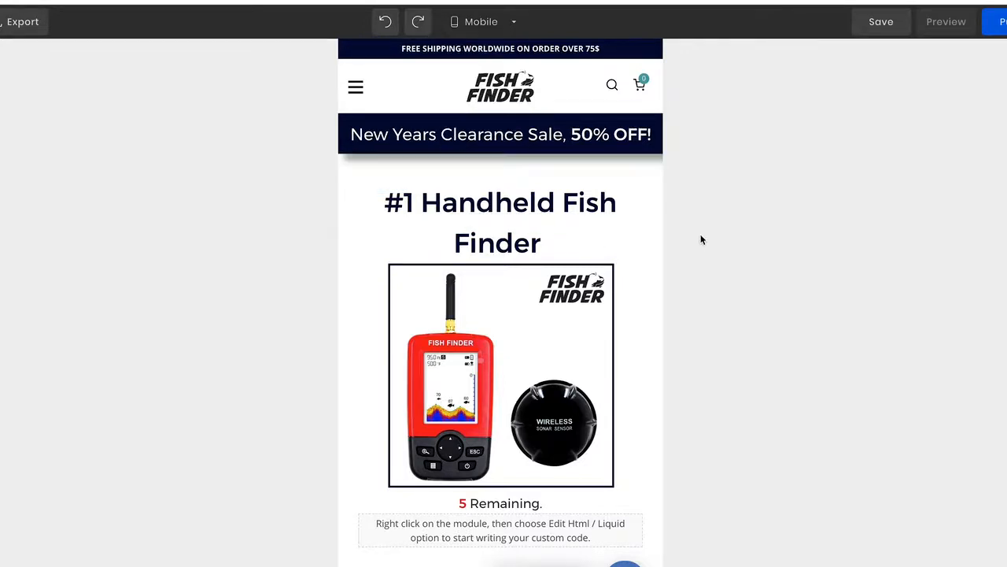
Step: Review the mobile layout from the headline and product image through the FAQ section to the single Fish Finder bundle offer
scroll(590, 222, "down", 1)
scroll(590, 227, "down", 1)
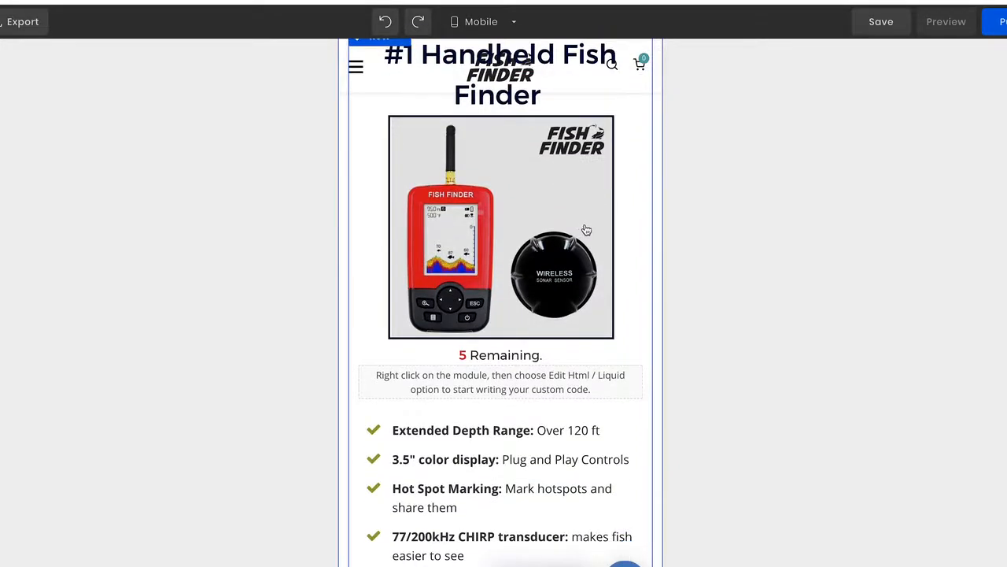
scroll(586, 240, "up", 2)
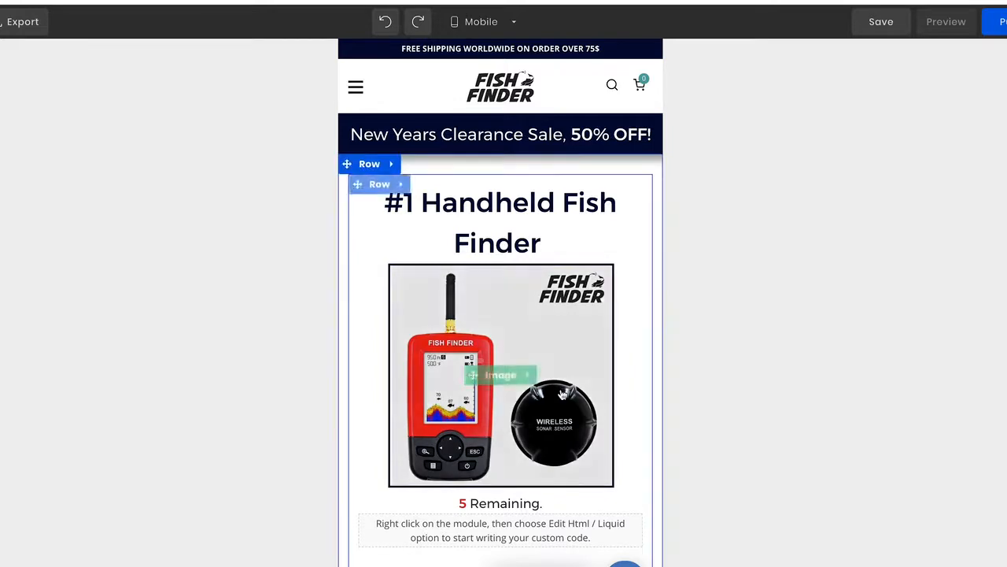
scroll(407, 371, "down", 5)
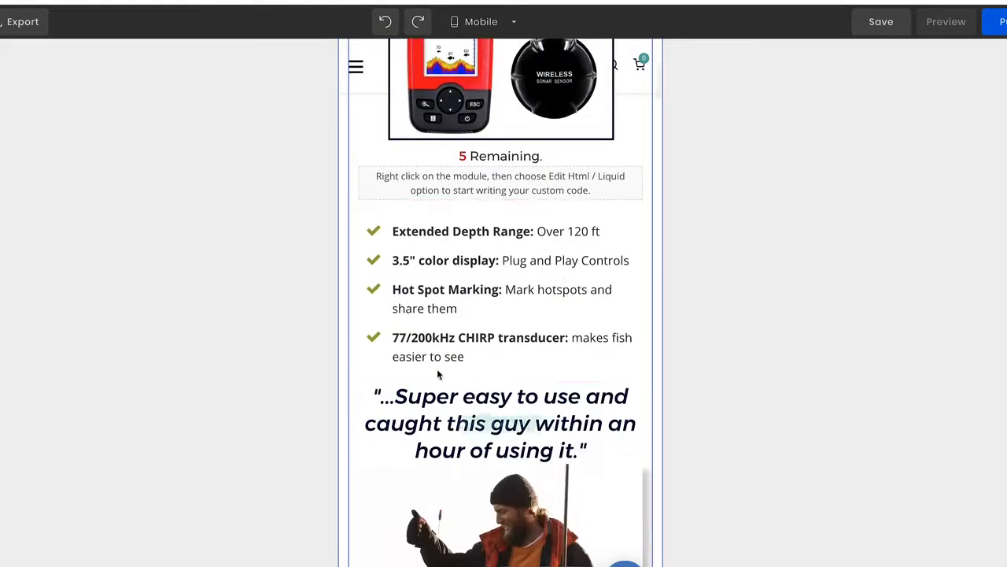
scroll(516, 377, "up", 5)
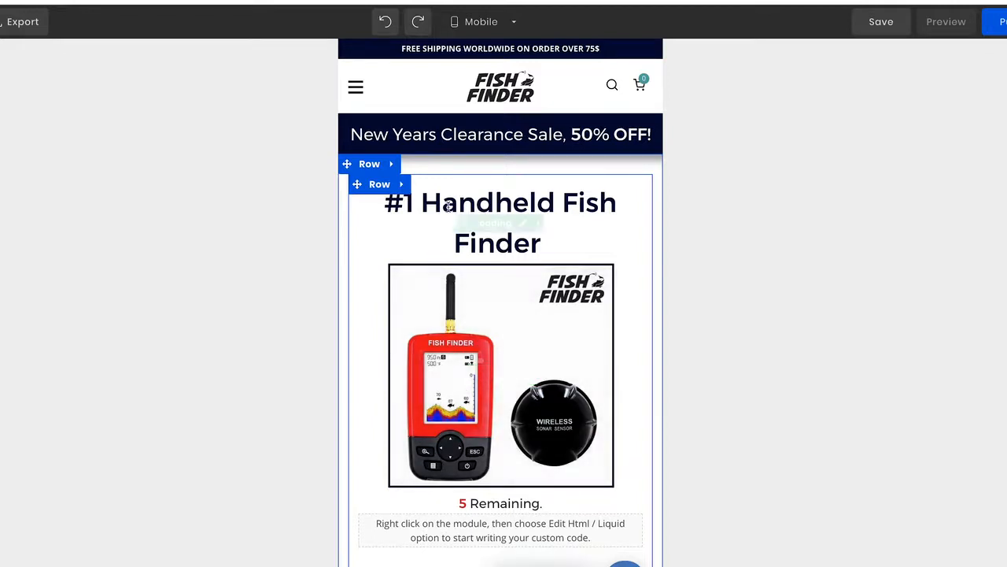
scroll(548, 353, "down", 3)
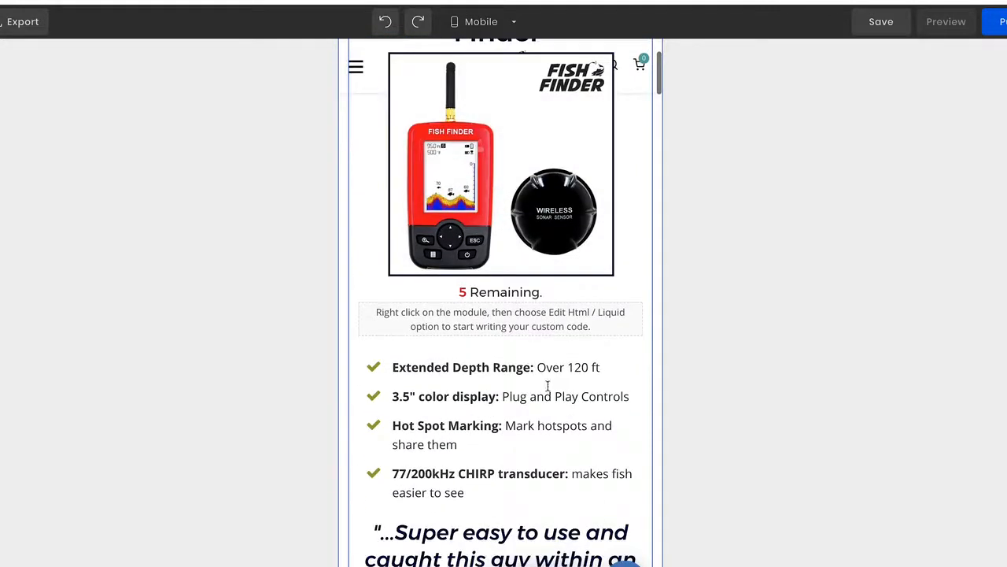
scroll(563, 400, "down", 2)
scroll(565, 408, "up", 2)
scroll(561, 412, "down", 2)
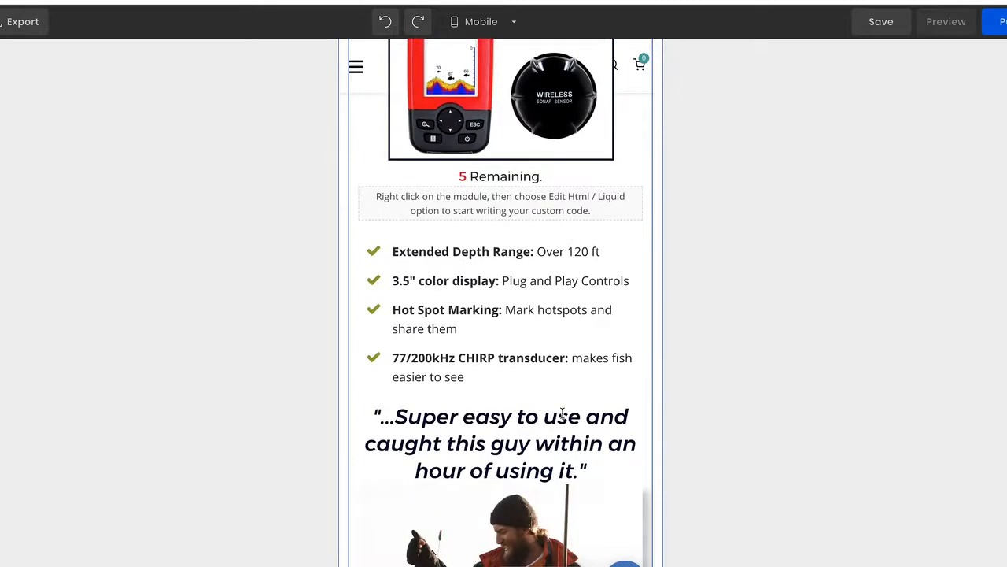
scroll(562, 413, "down", 2)
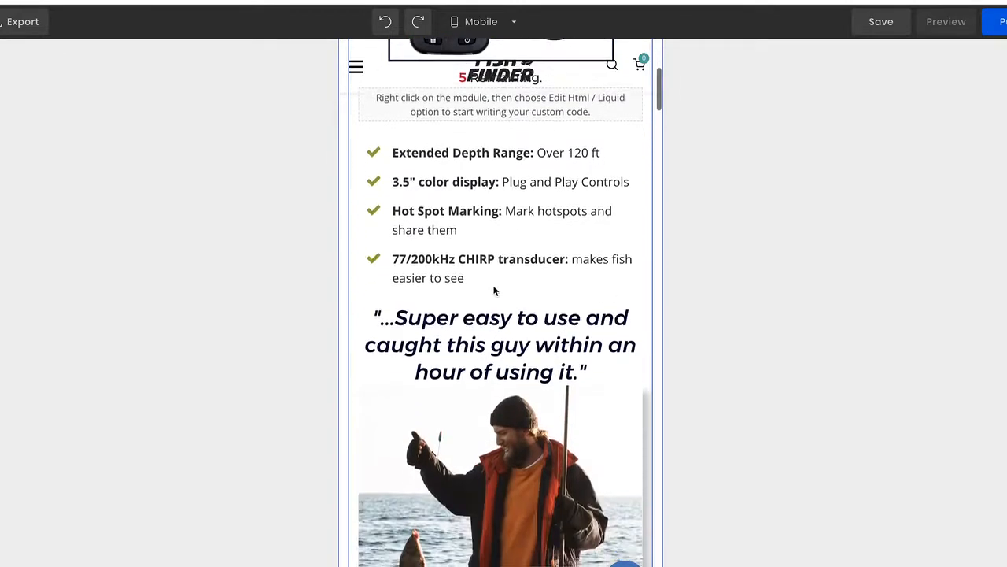
scroll(496, 338, "up", 2)
scroll(500, 382, "down", 1)
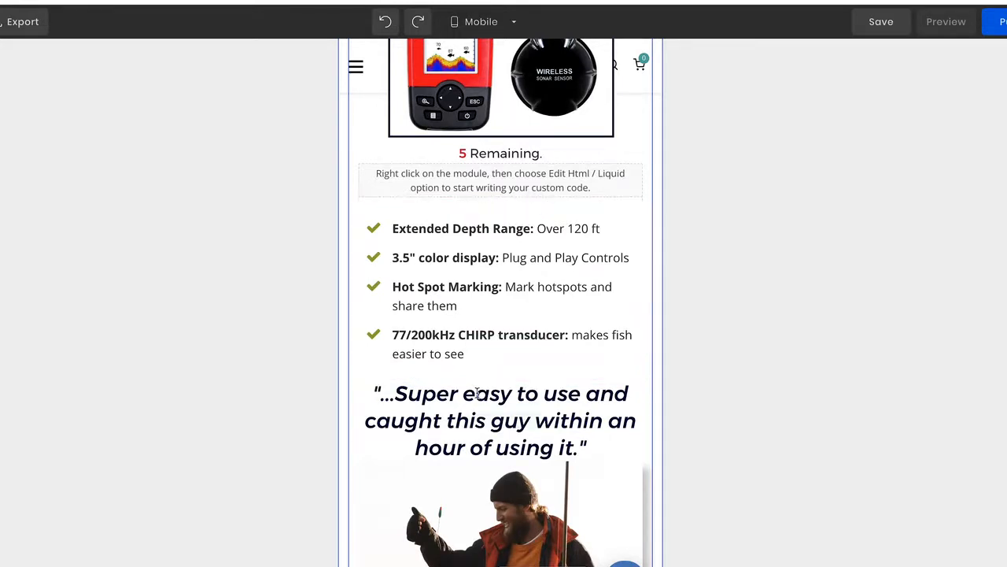
scroll(476, 391, "down", 3)
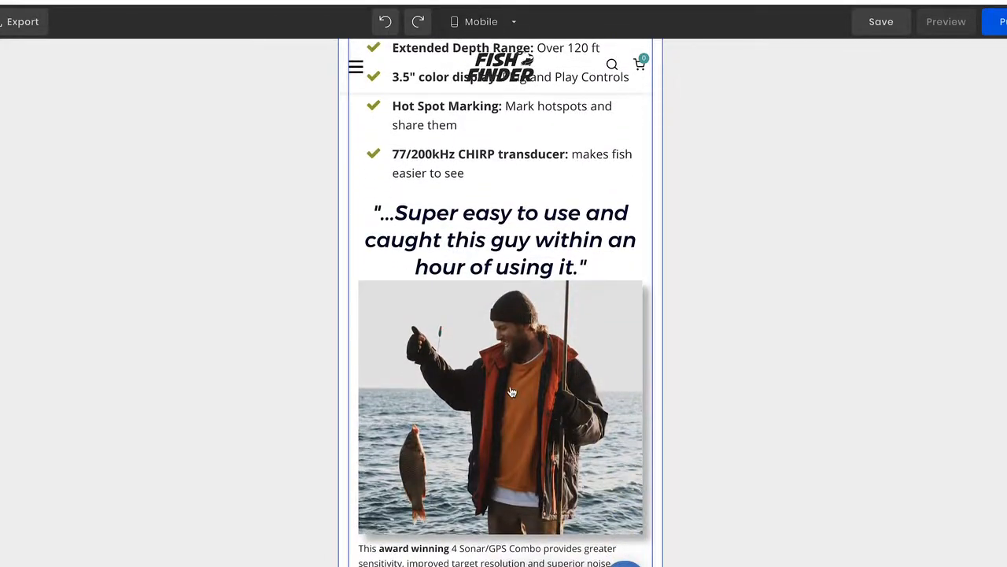
scroll(514, 390, "down", 5)
scroll(514, 389, "down", 12)
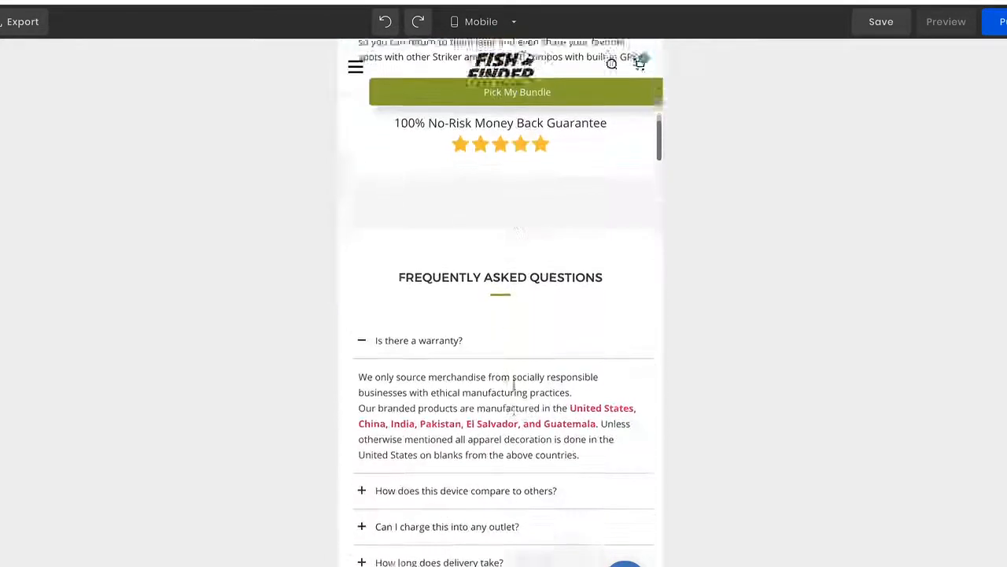
scroll(515, 391, "down", 2)
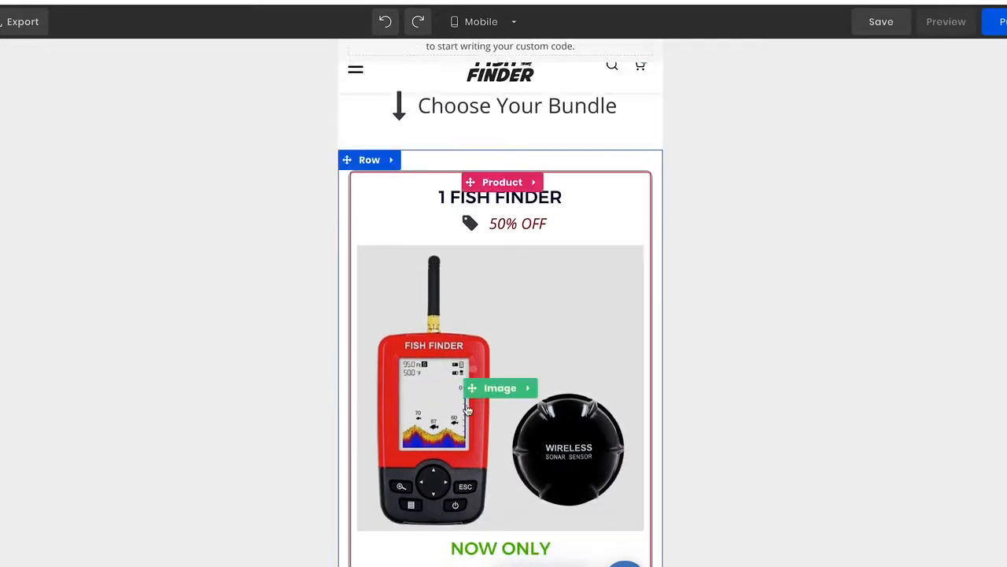
scroll(506, 369, "down", 3)
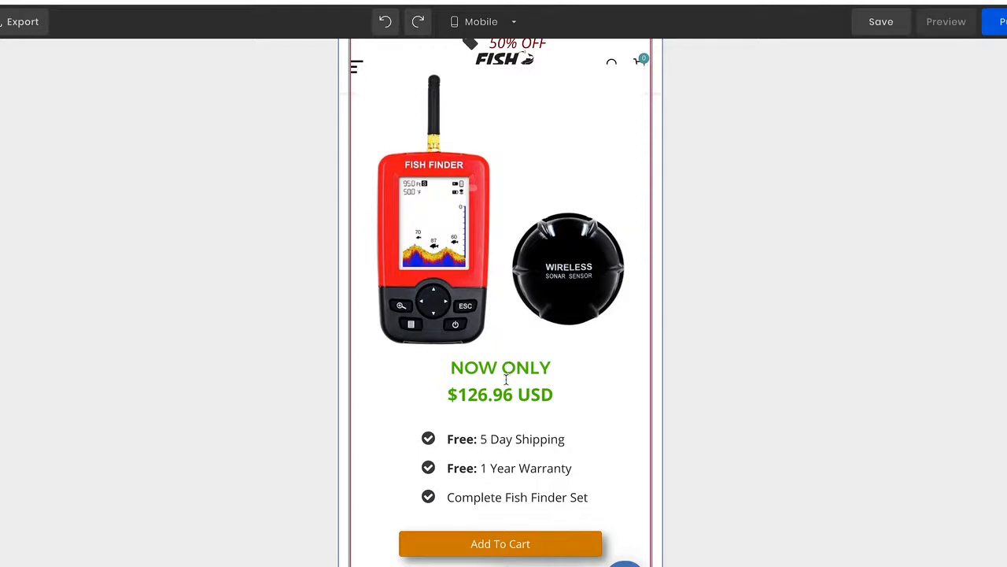
scroll(508, 389, "down", 3)
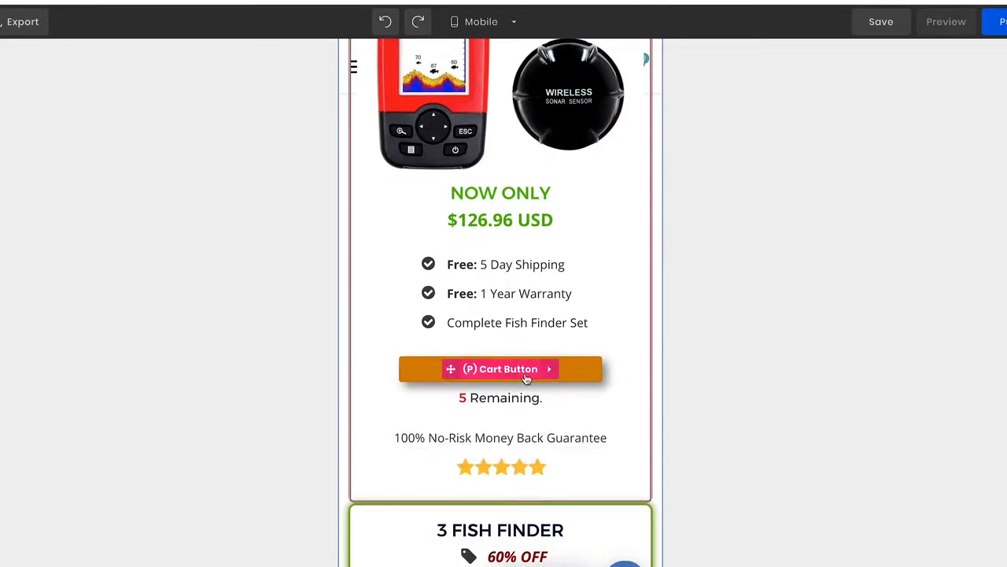
Step: Set the width of the Add To Cart button in the 1 Fish Finder bundle to 400 px
left_click(509, 377)
scroll(87, 380, "down", 7)
left_click(30, 361)
left_click(30, 361)
key("BackSpace")
type("400")
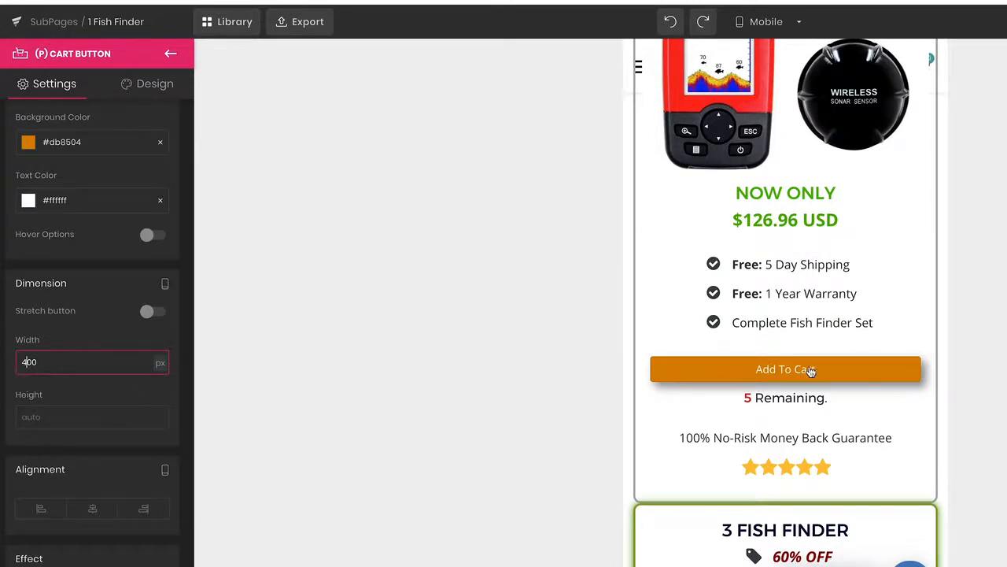
left_click(972, 356)
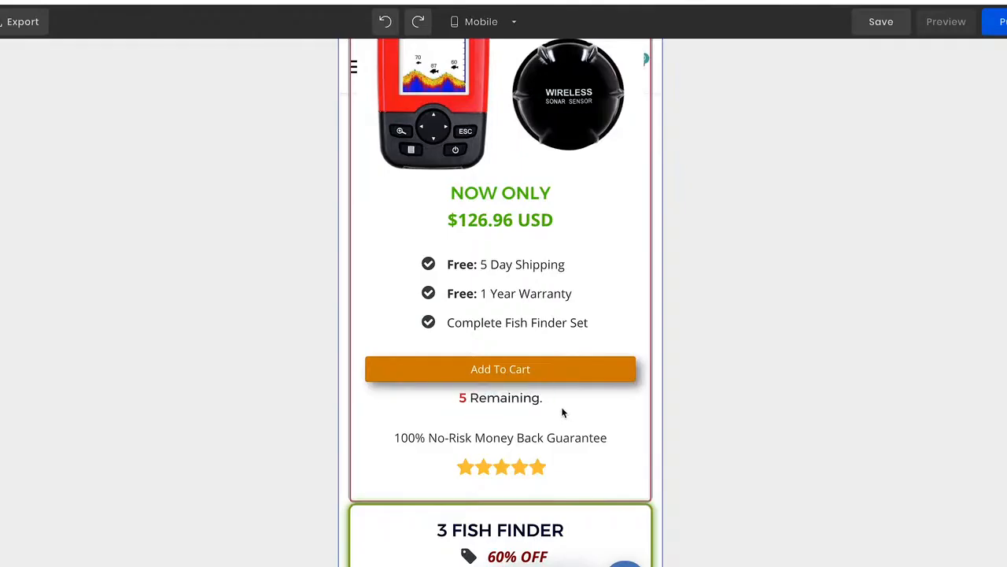
Step: Increase the font size of the "award winning" description paragraph below the fisherman photo to 16 px
scroll(850, 411, "down", 1)
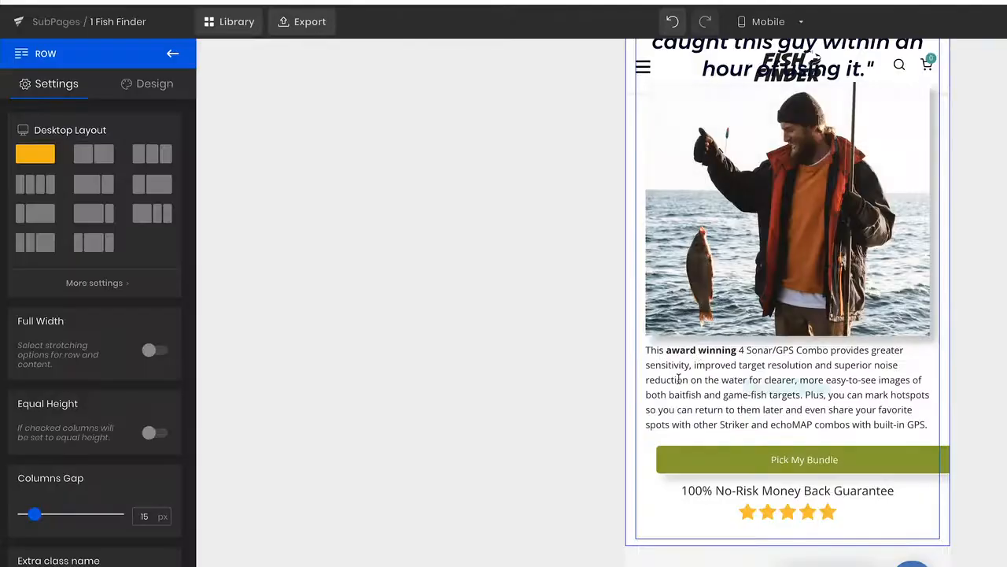
left_click(687, 379)
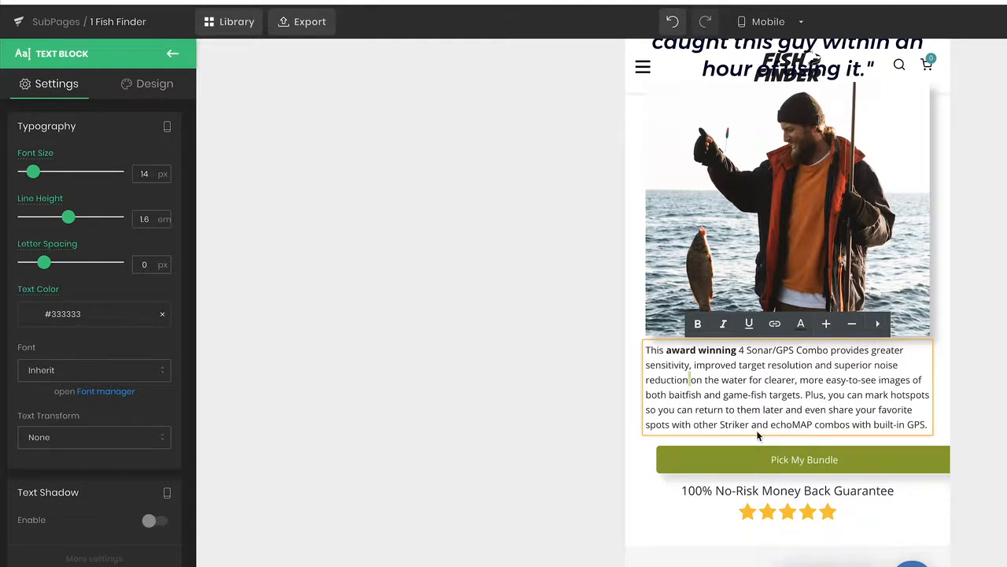
triple_click(698, 373)
left_click_drag(33, 172, 34, 174)
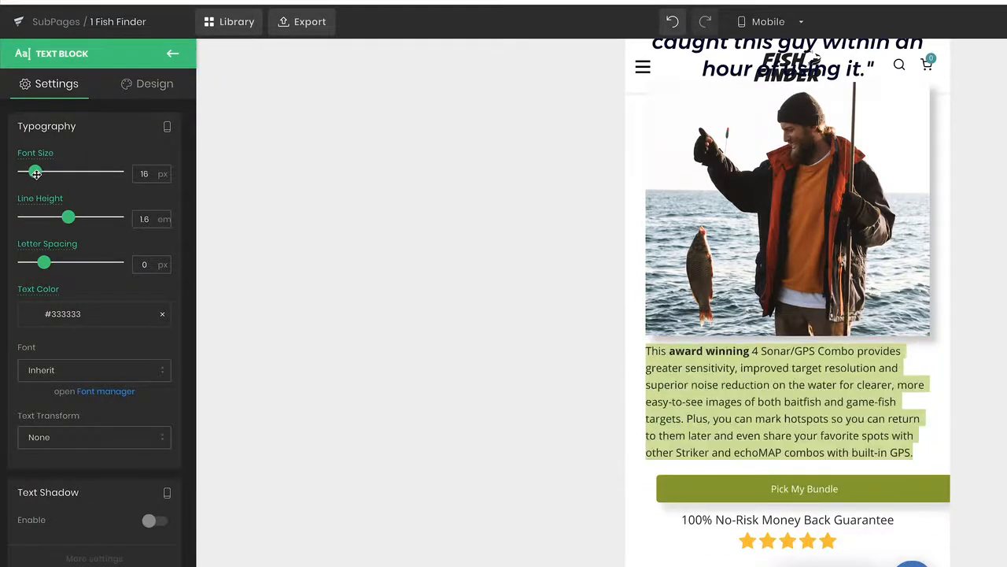
left_click(1000, 406)
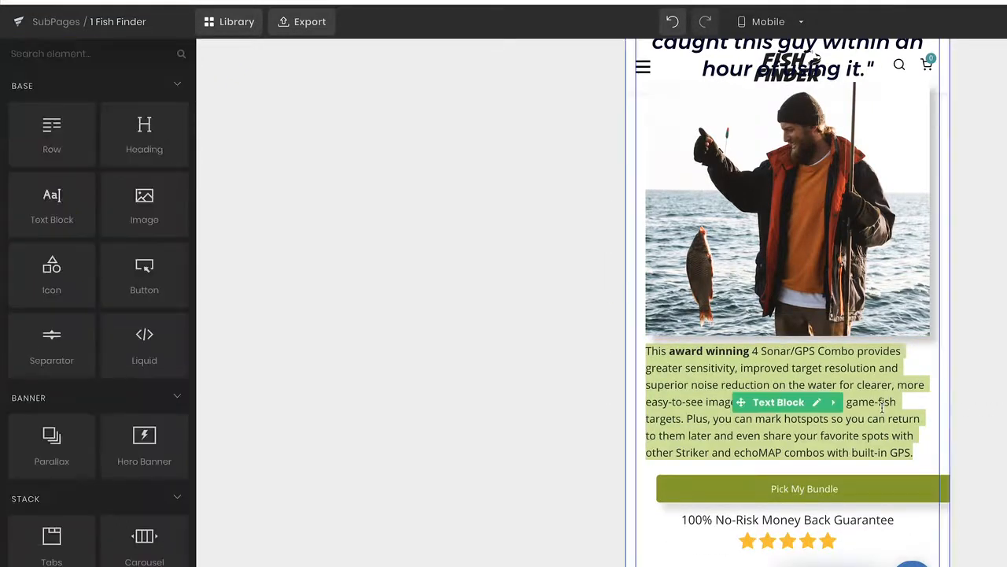
Step: Check the text settings of the "Is there a warranty?" FAQ question and look back over the upper mobile page sections
left_click(838, 413)
scroll(838, 419, "down", 5)
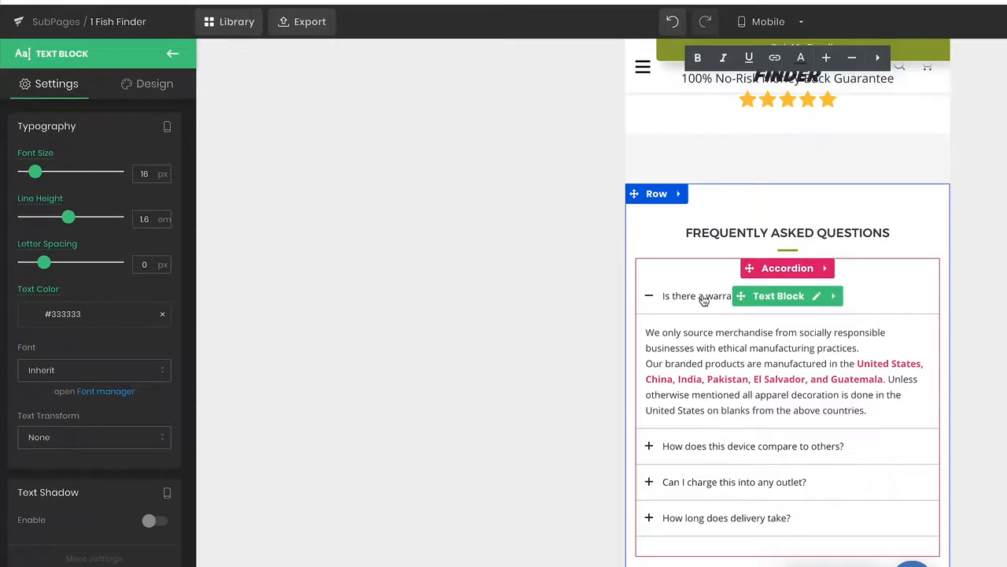
left_click(700, 301)
left_click(695, 296)
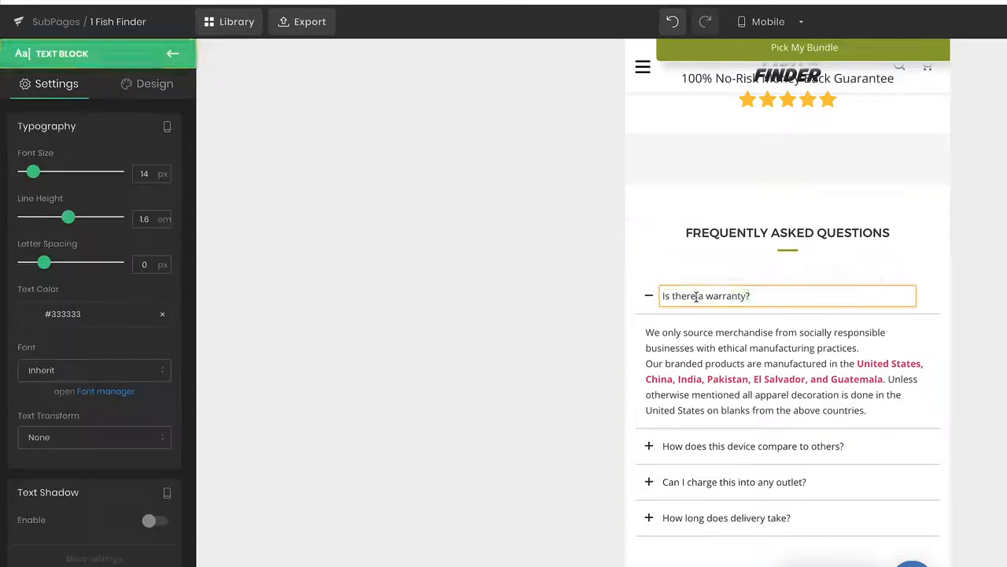
double_click(696, 296)
left_click(777, 298)
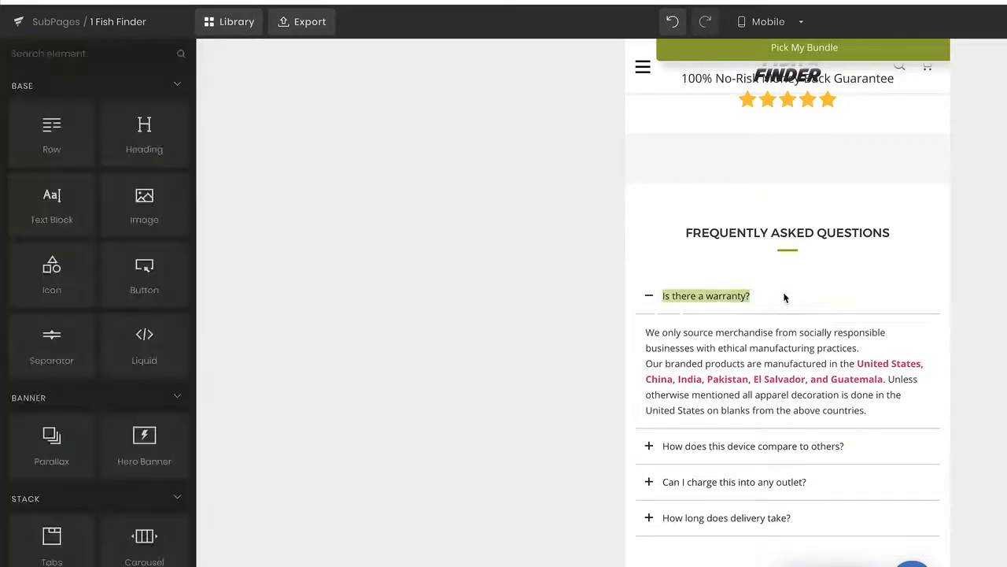
scroll(839, 423, "down", 5)
scroll(692, 402, "up", 10)
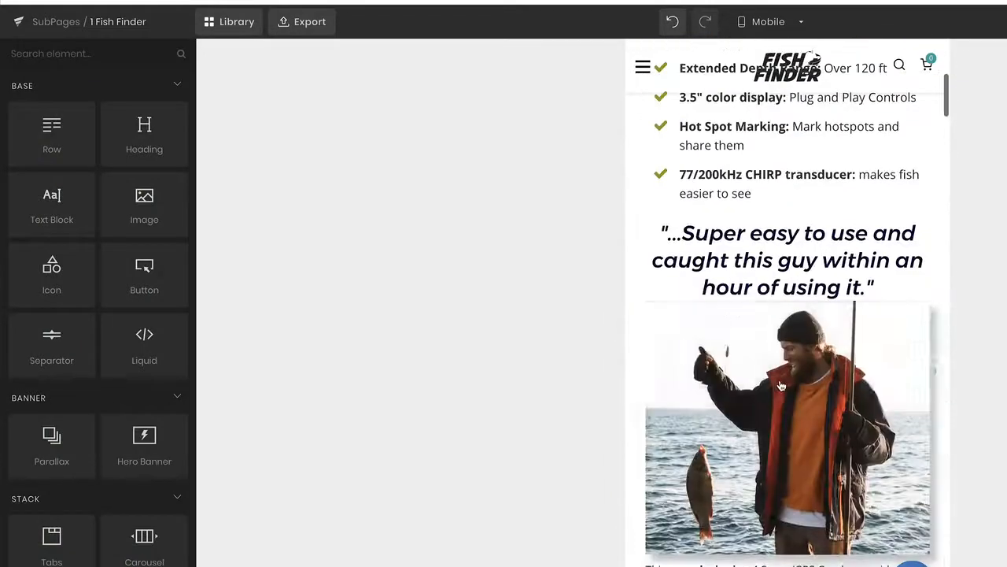
scroll(781, 386, "up", 5)
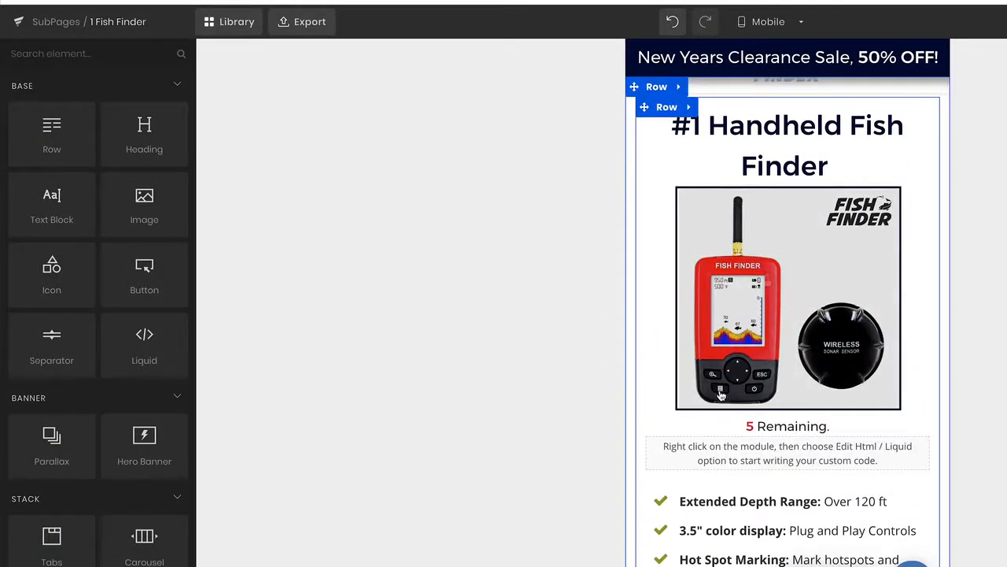
Step: Duplicate the row with the Pick My Bundle button and guarantee stars, and place the copy between the feature bullets and the testimonial quote
scroll(720, 395, "down", 6)
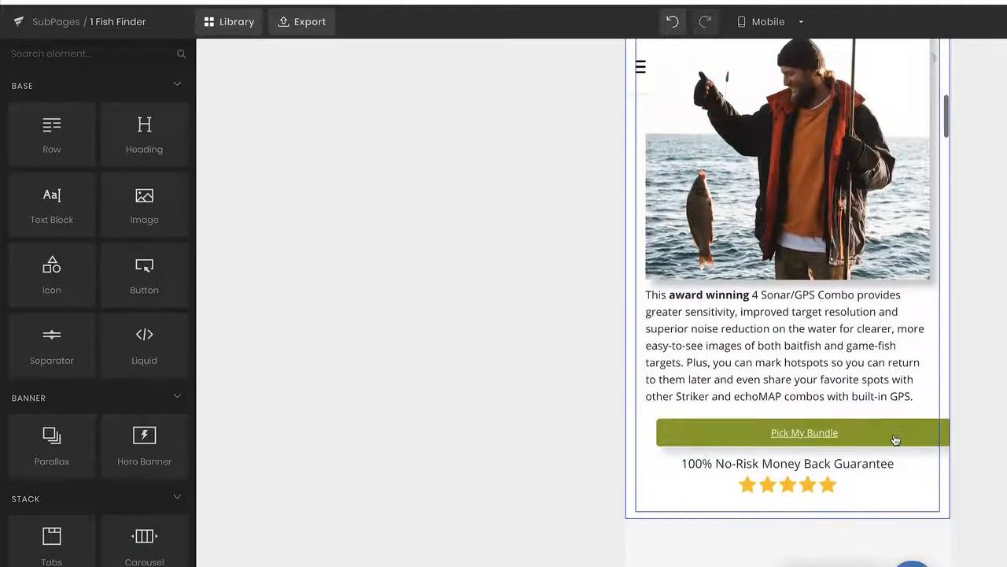
left_click(821, 433)
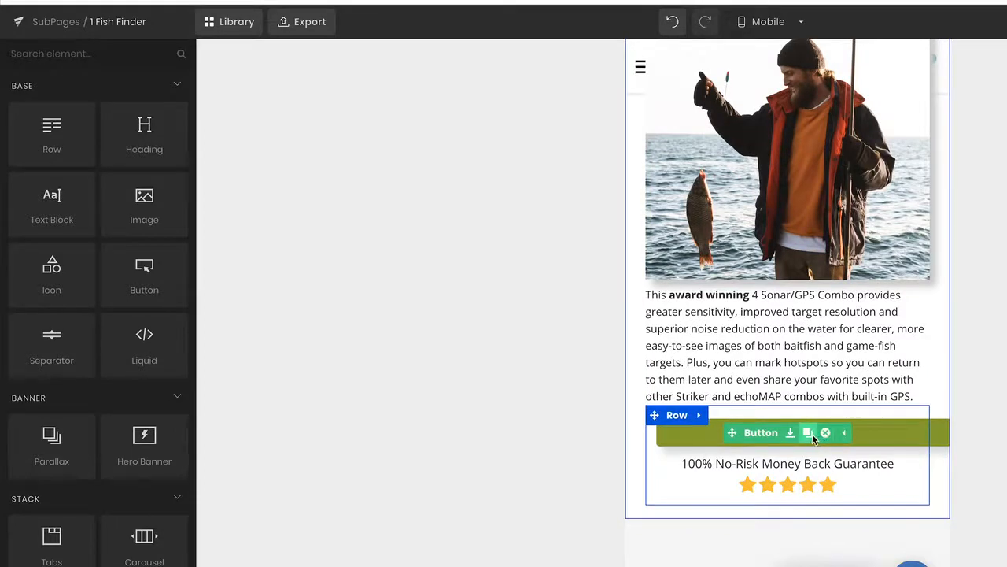
left_click(699, 416)
left_click_drag(654, 415, 723, 41)
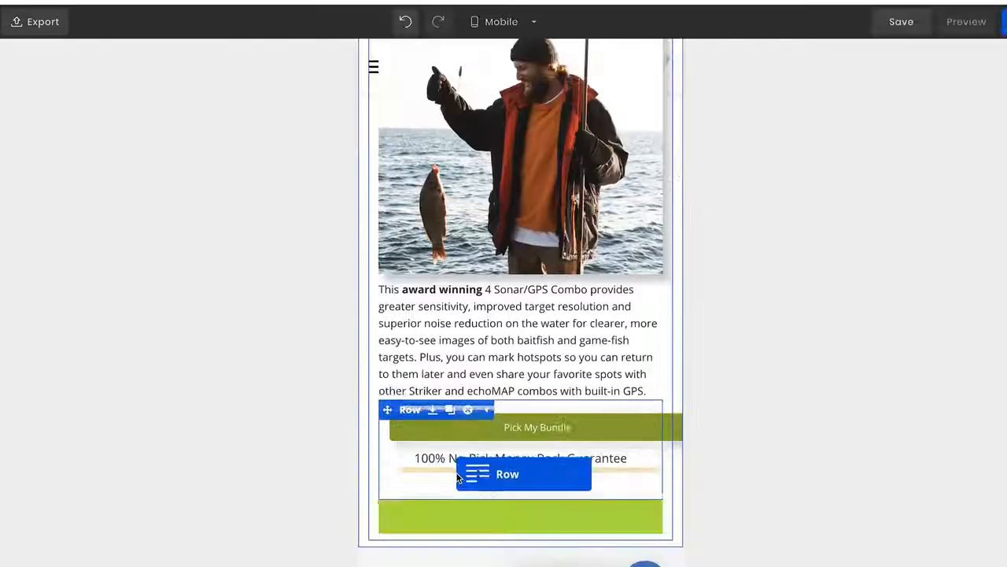
left_click_drag(456, 46, 464, 268)
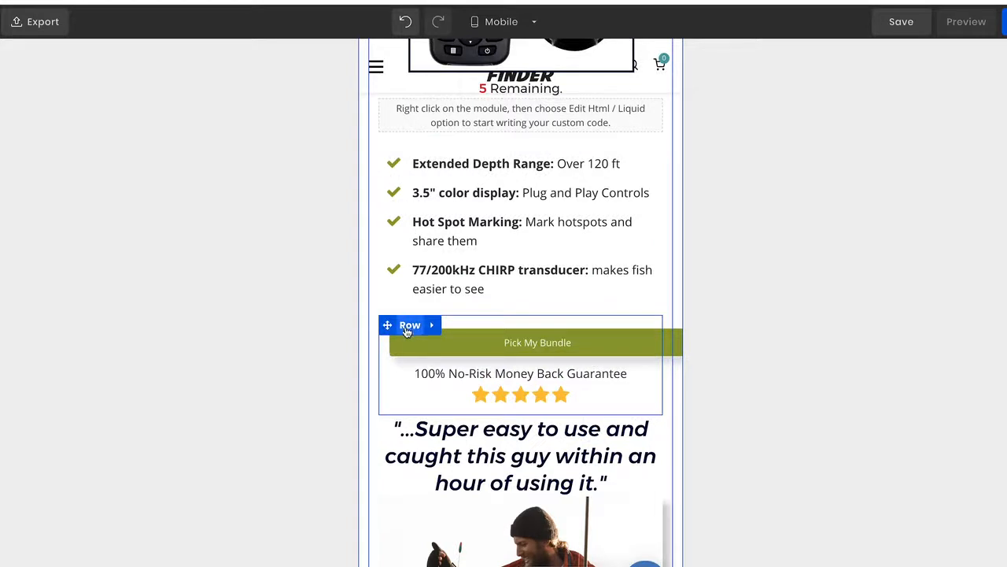
Step: Make the duplicated Pick My Bundle row above the testimonial quote show on mobile only, hiding it on desktop, laptop and tablet
left_click(408, 327)
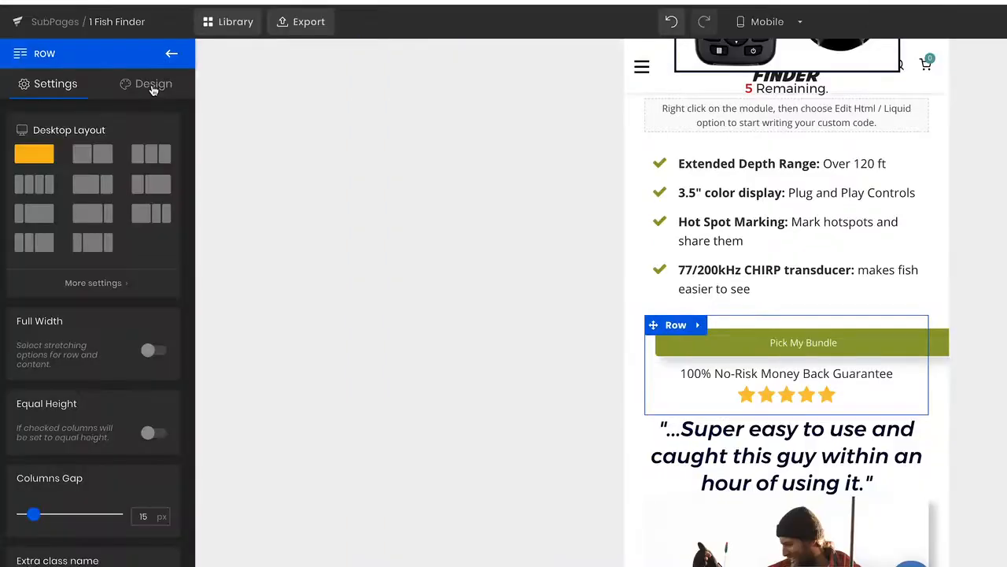
left_click(153, 87)
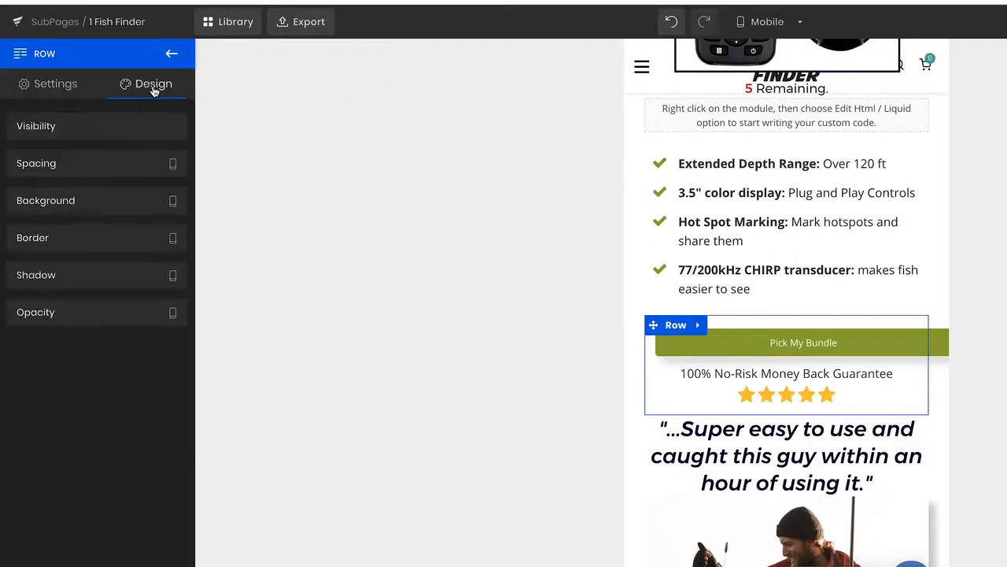
left_click(101, 129)
left_click(164, 164)
left_click(161, 221)
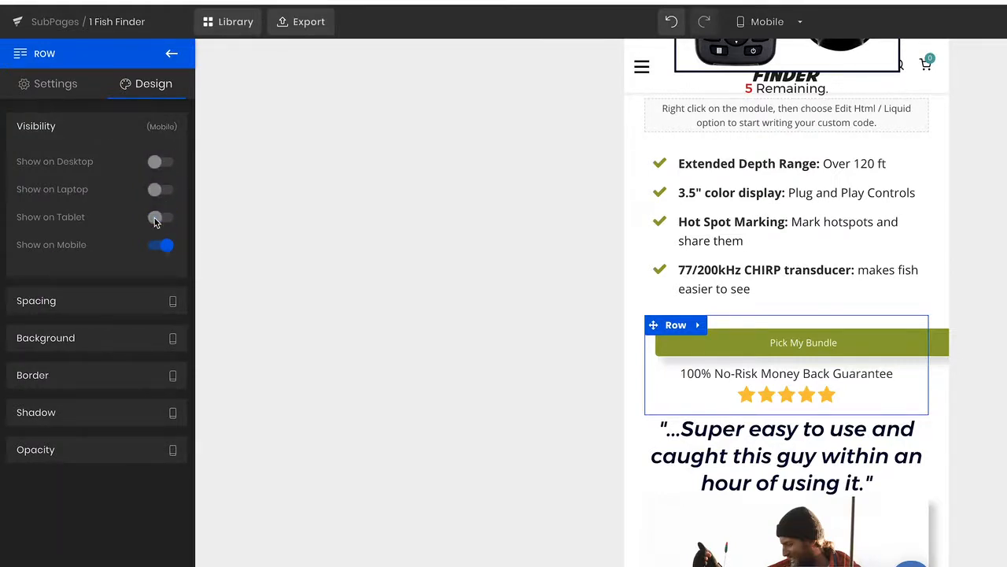
left_click(978, 386)
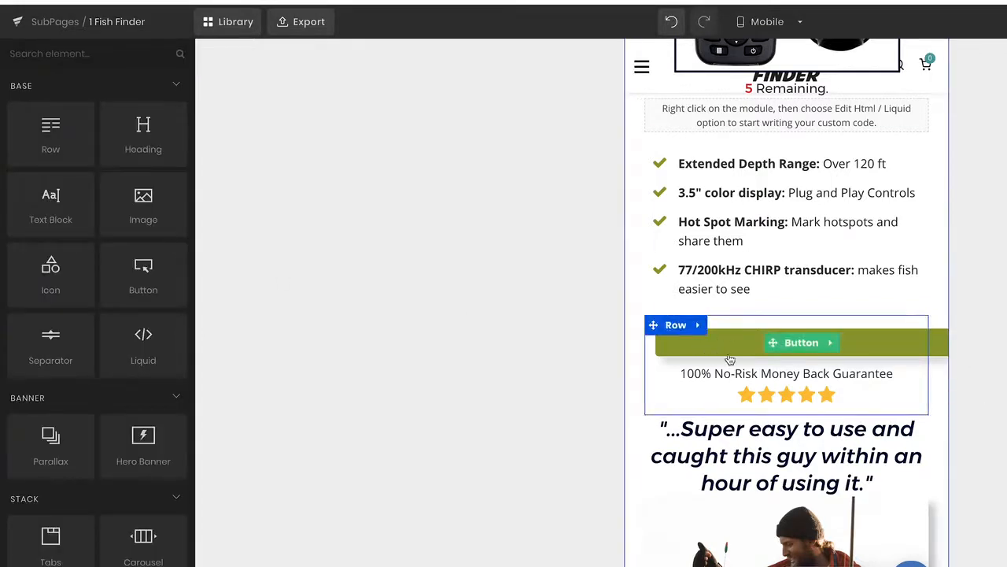
Step: Set the width of the product image under the "#1 Handheld Fish Finder" heading to 100% in the mobile layout
scroll(701, 352, "up", 2)
scroll(700, 352, "up", 3)
scroll(716, 350, "down", 5)
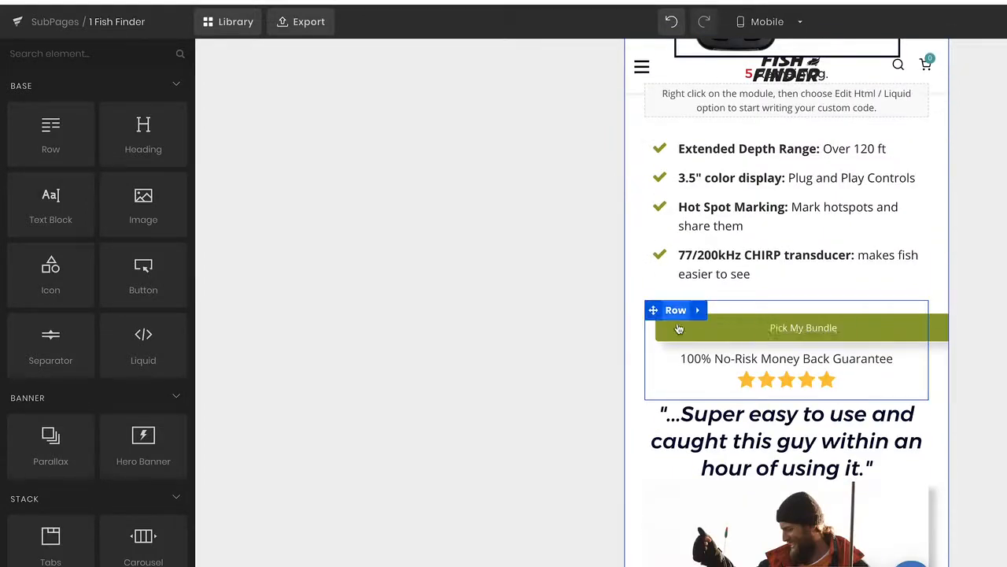
scroll(680, 329, "down", 7)
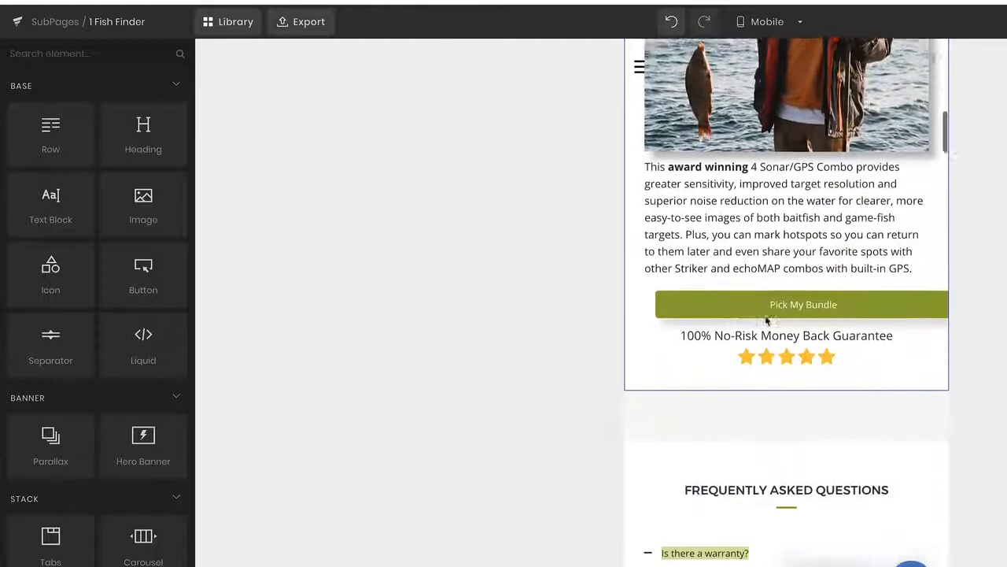
scroll(764, 311, "up", 6)
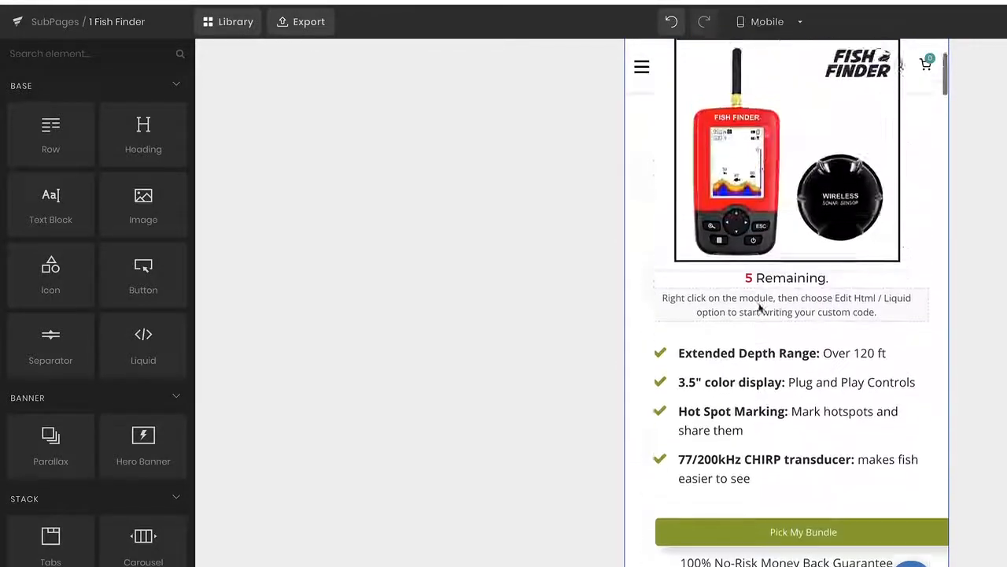
scroll(763, 311, "up", 3)
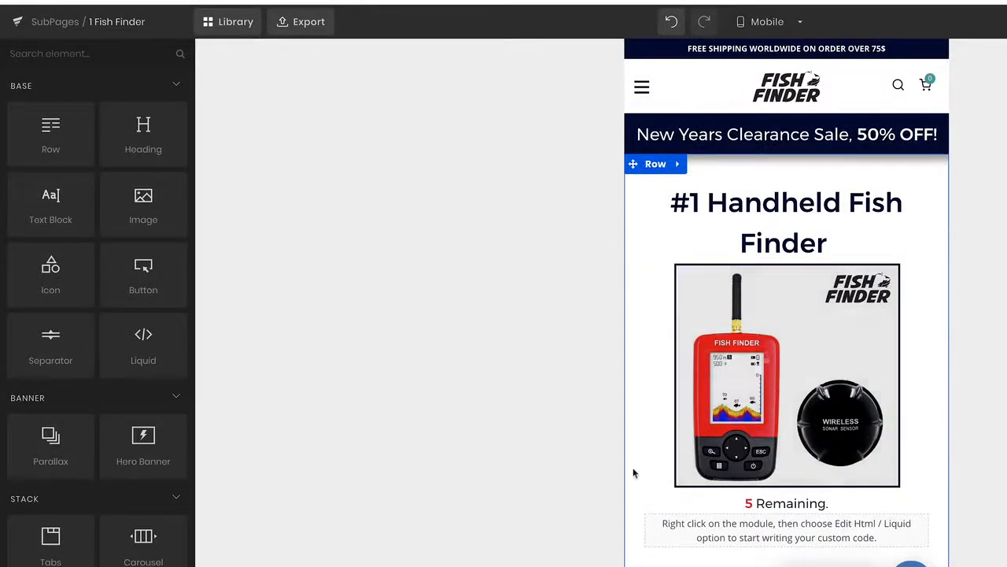
left_click(788, 379)
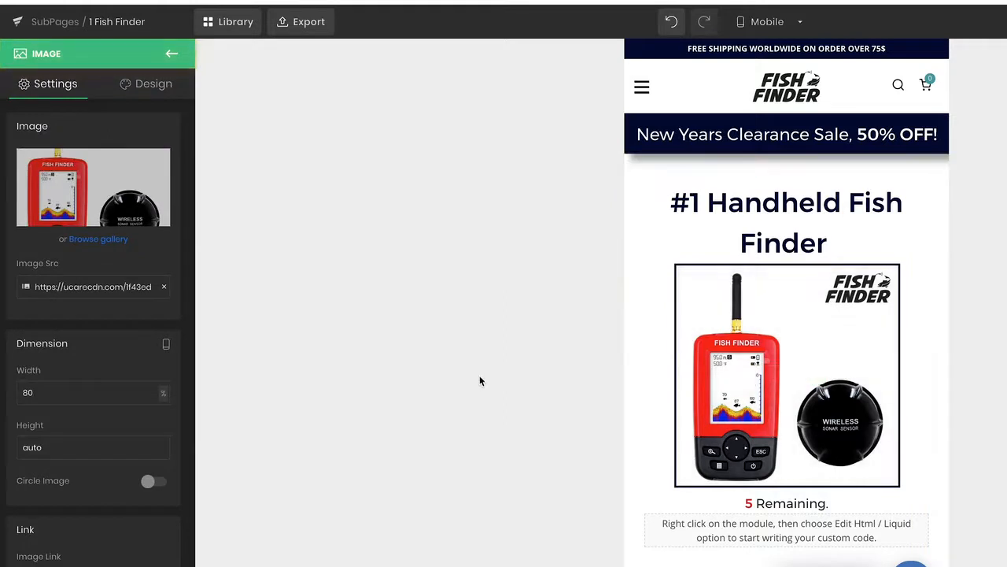
left_click(48, 392)
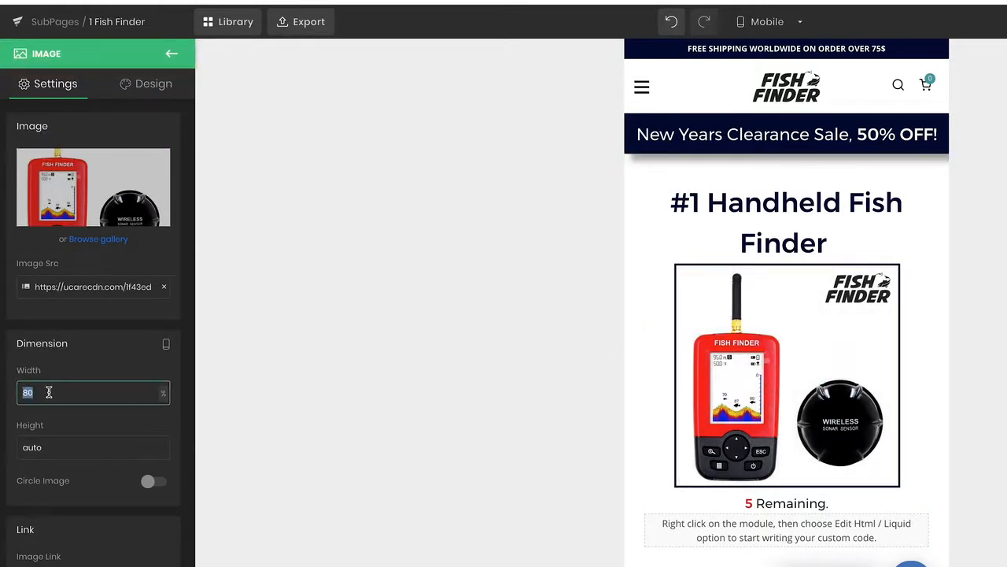
type("100")
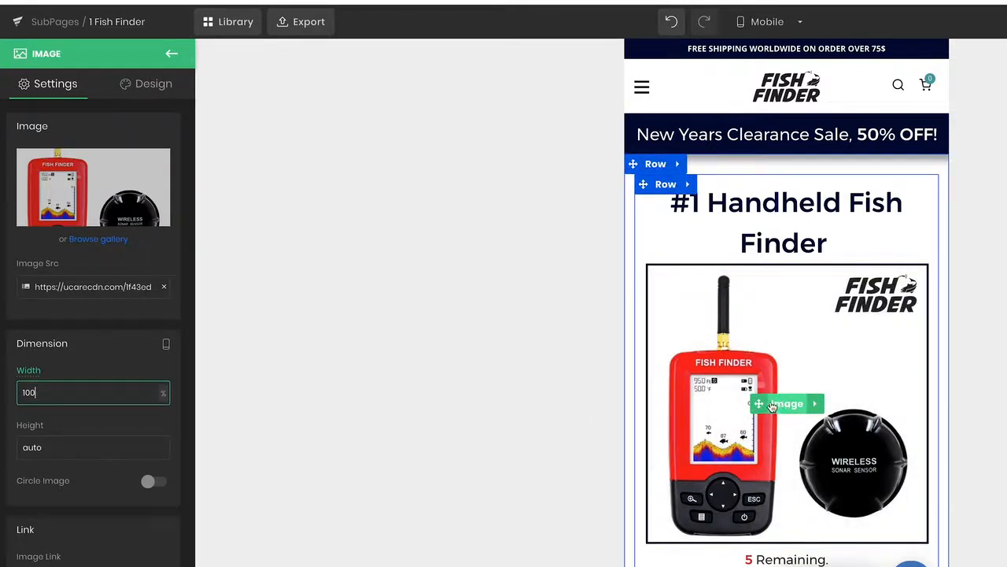
Step: Check the main product image's width setting in the desktop layout, and return to the mobile layout
left_click(777, 22)
left_click(776, 52)
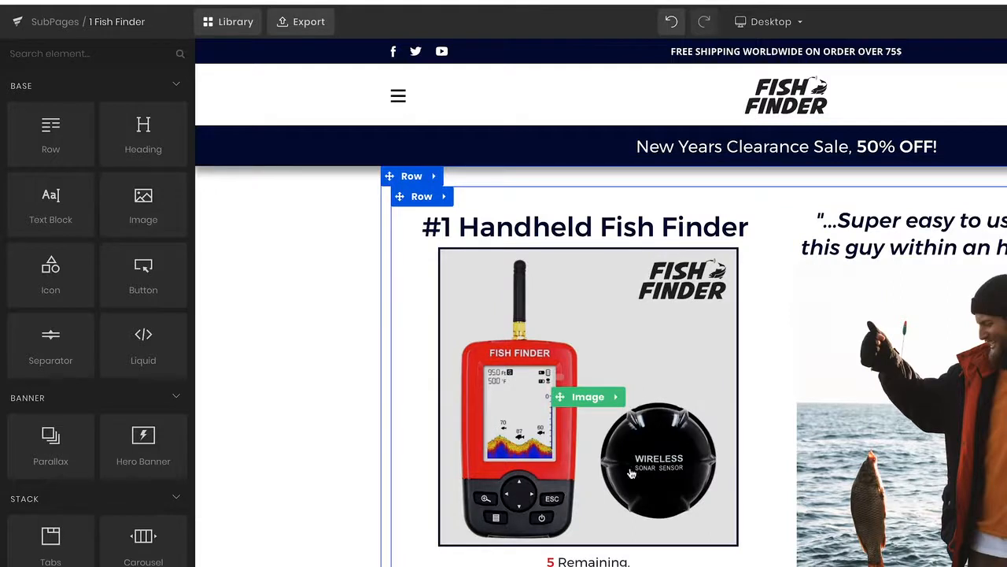
left_click(606, 420)
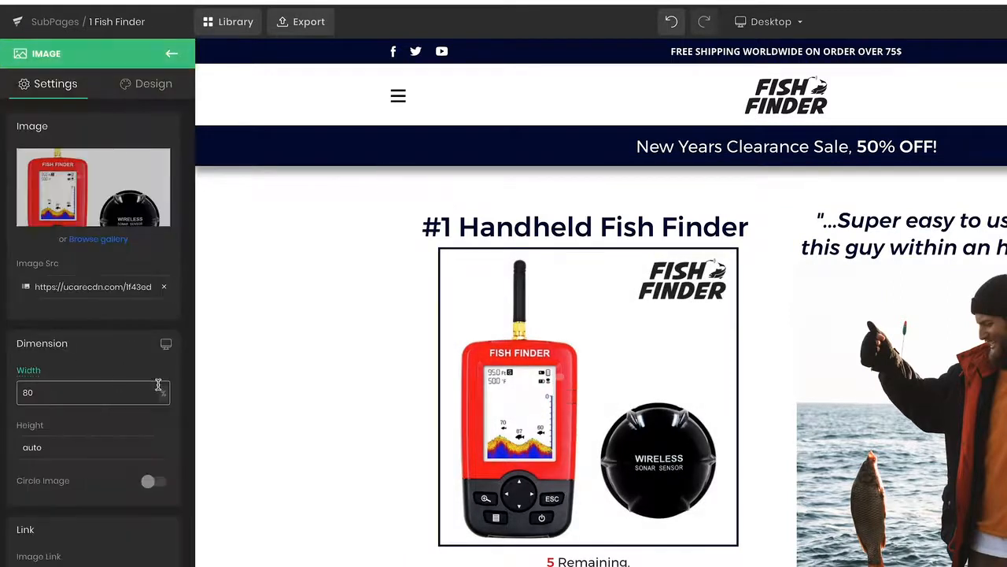
left_click(768, 22)
left_click(765, 132)
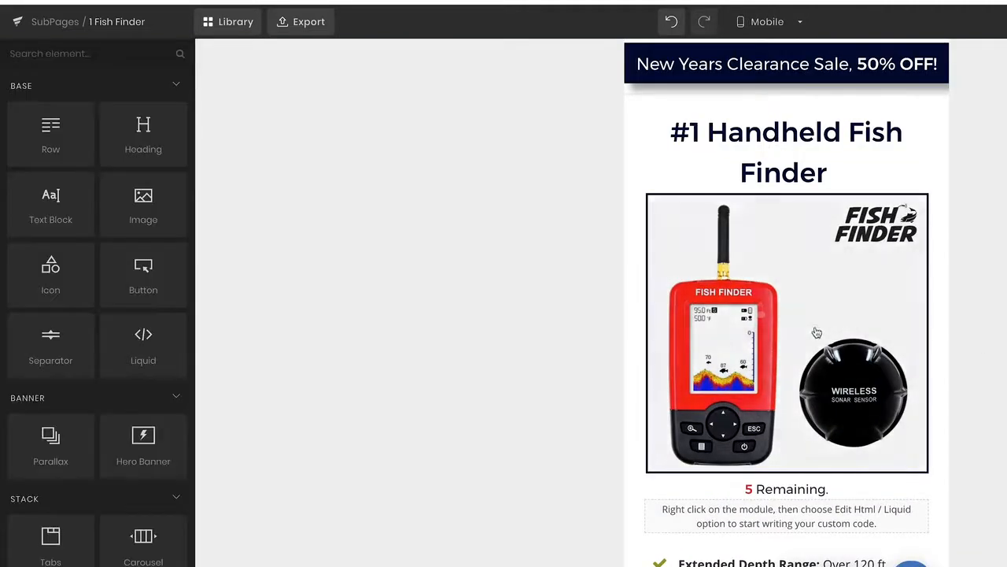
Step: Round the border corners of the main product image with a border radius of 10 px
left_click(790, 334)
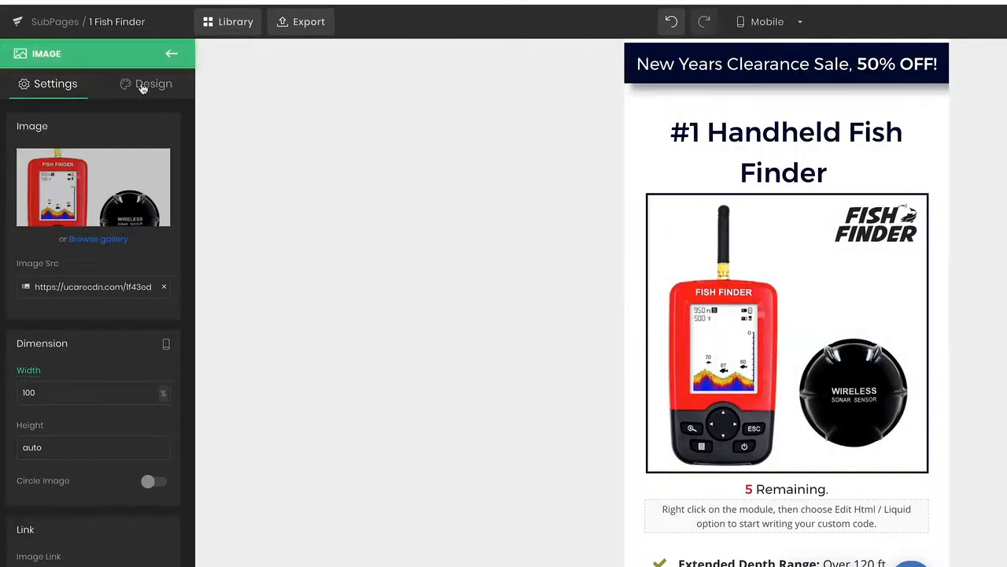
left_click(143, 85)
left_click(114, 236)
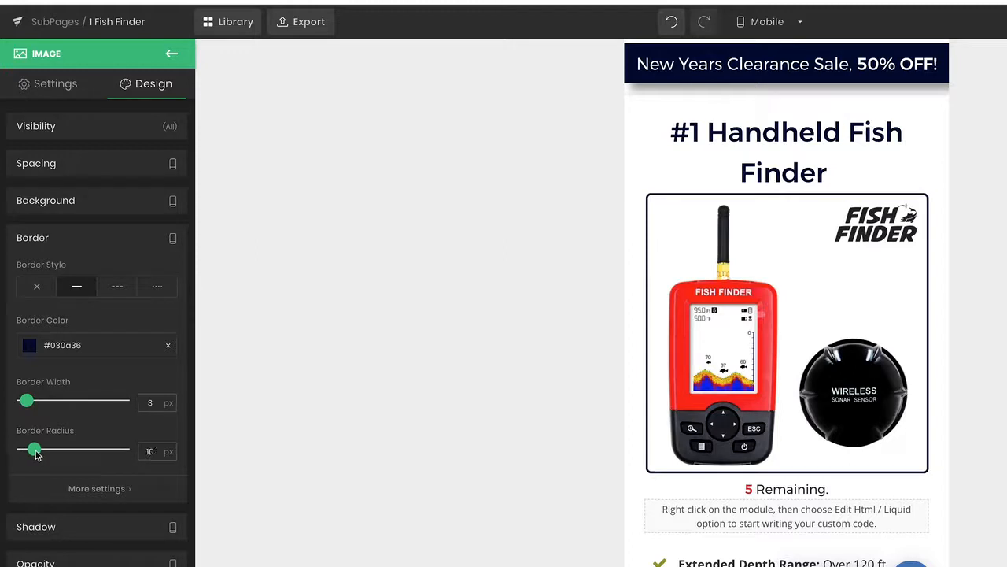
left_click(554, 359)
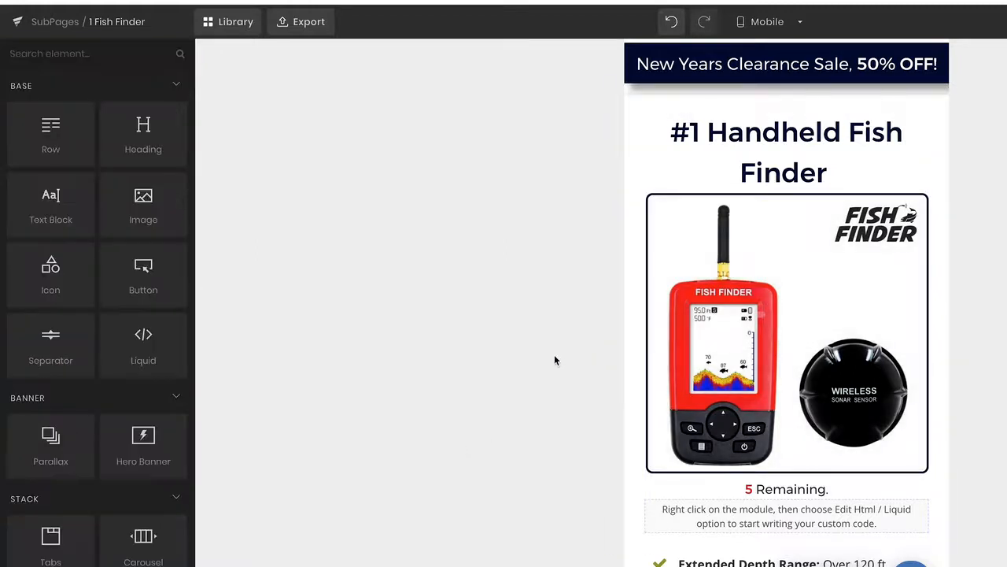
Step: Reduce the top padding of the row above the "#1 Handheld Fish Finder" heading to 6 px
scroll(814, 291, "up", 1)
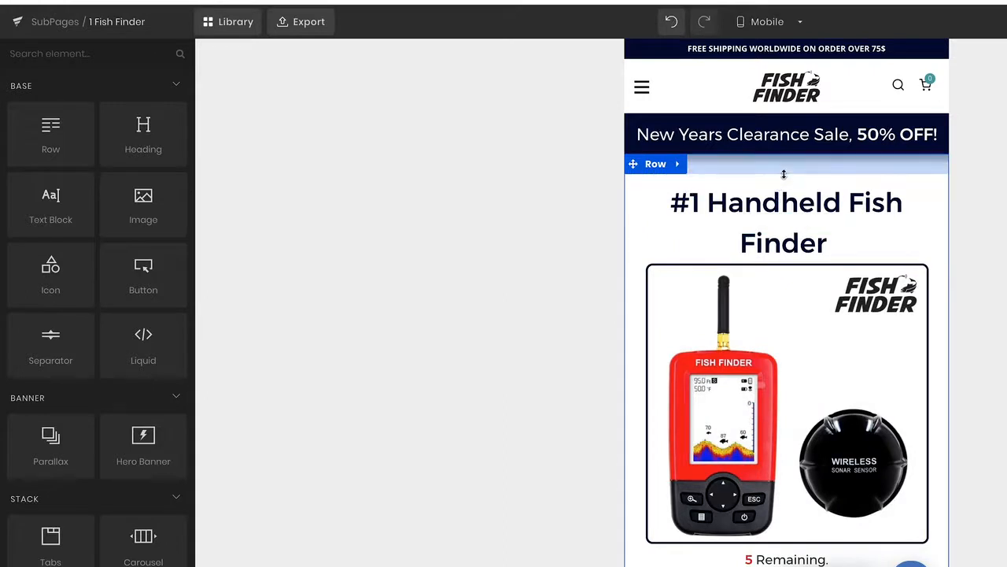
left_click_drag(785, 170, 785, 153)
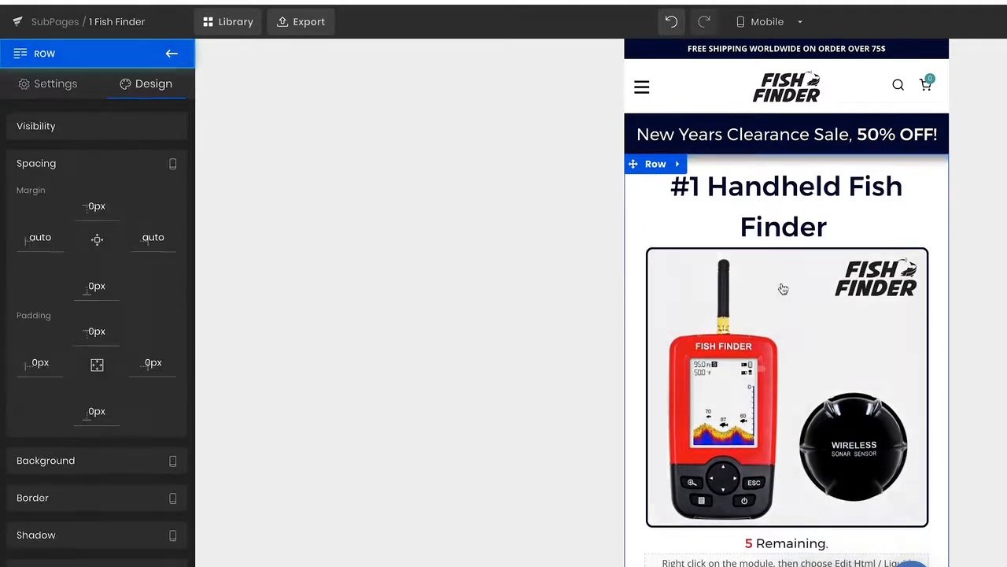
Step: Review the mobile page from the feature bullets through the testimonial and the fish finder bundles, and return to the top
scroll(843, 310, "down", 5)
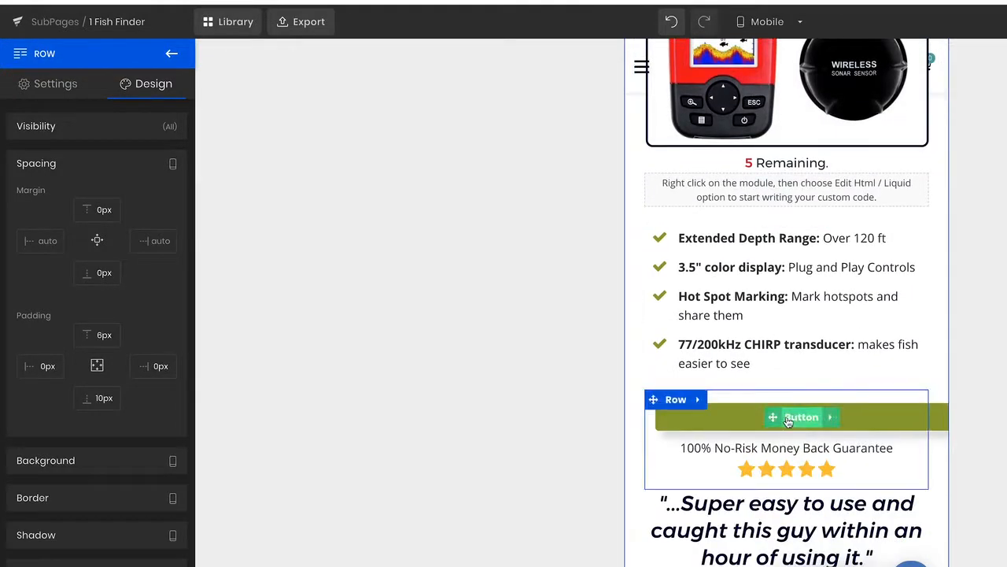
scroll(752, 419, "down", 2)
scroll(753, 419, "down", 3)
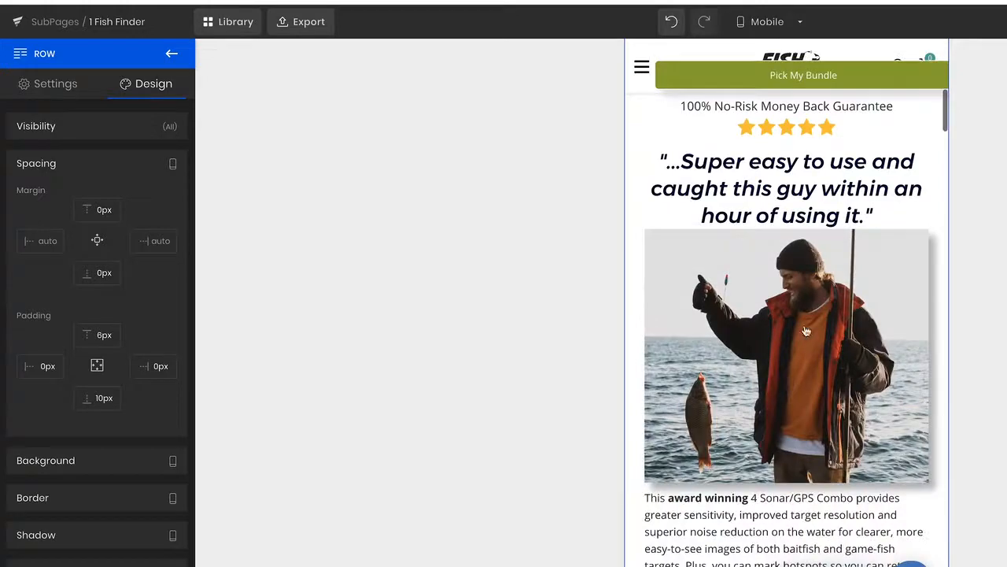
scroll(741, 378, "down", 15)
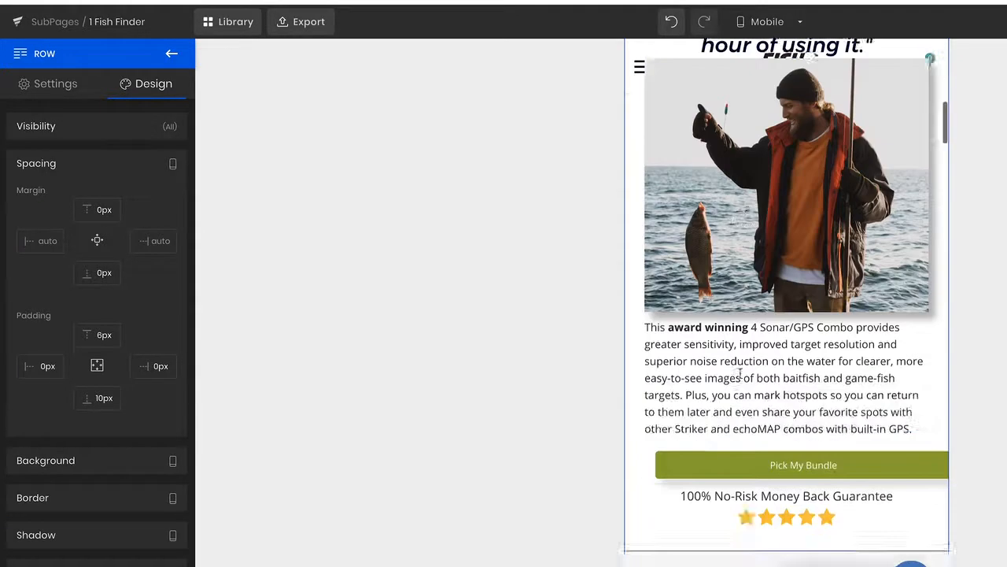
scroll(740, 379, "down", 2)
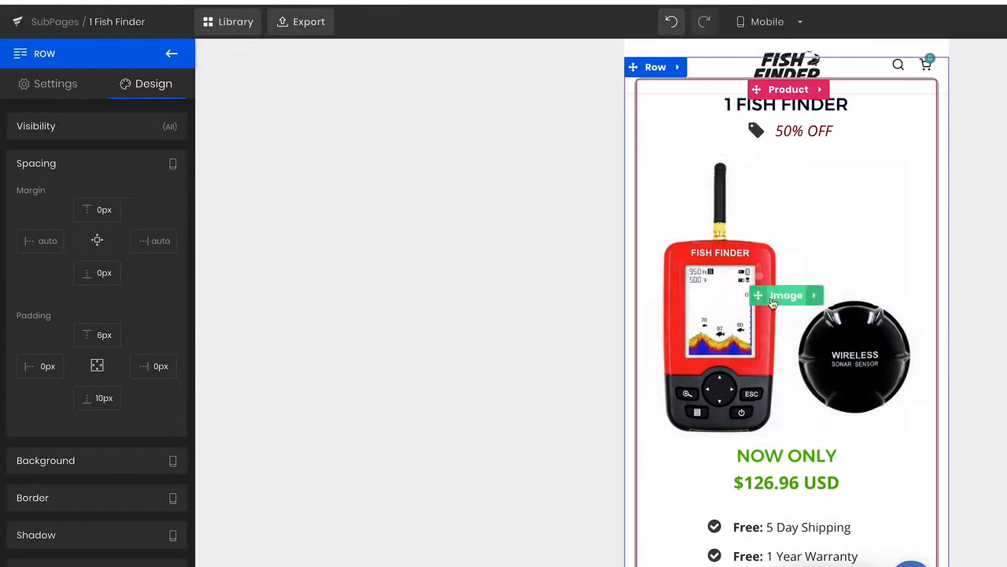
scroll(779, 308, "down", 5)
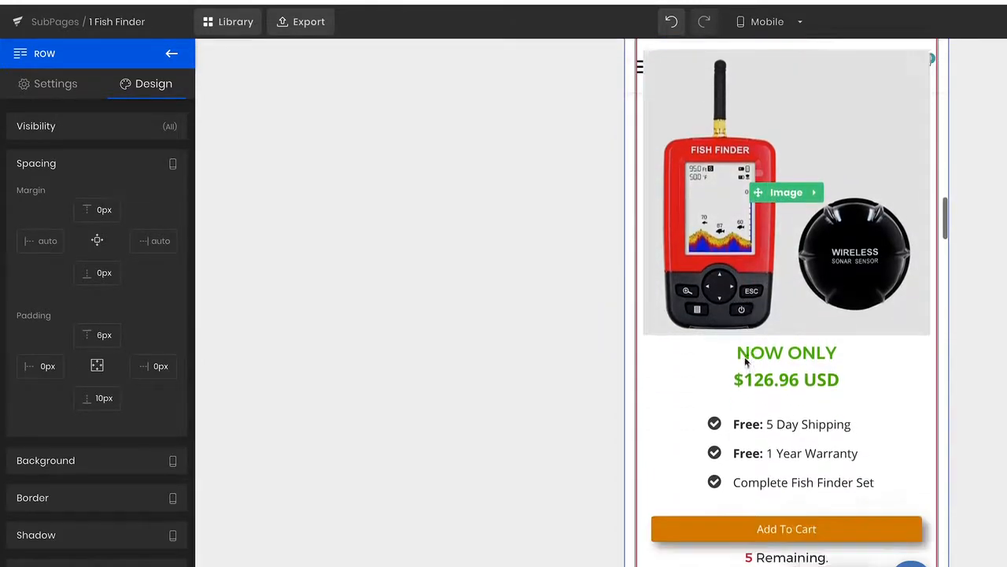
scroll(744, 359, "down", 4)
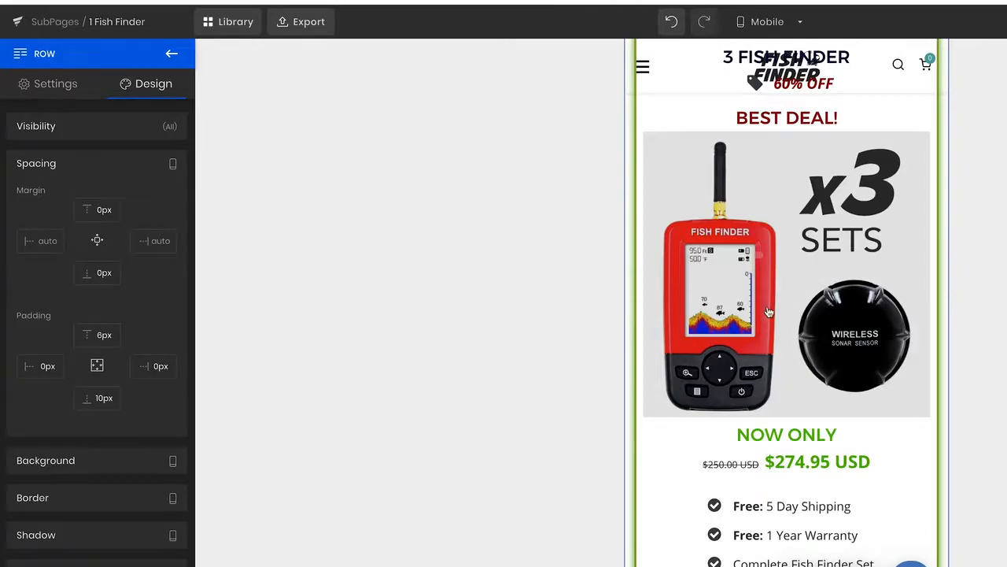
scroll(769, 312, "down", 4)
scroll(769, 310, "up", 20)
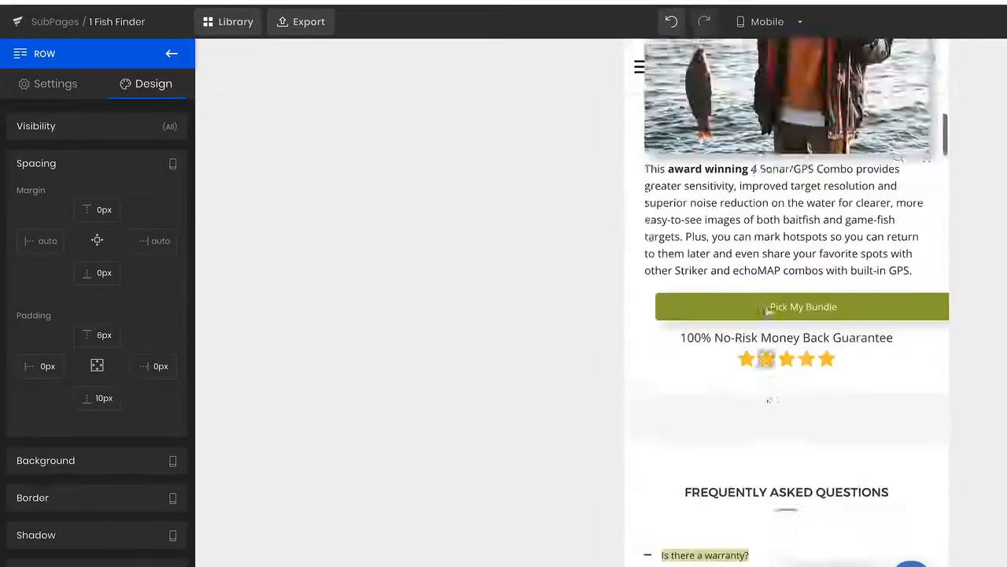
scroll(768, 312, "up", 15)
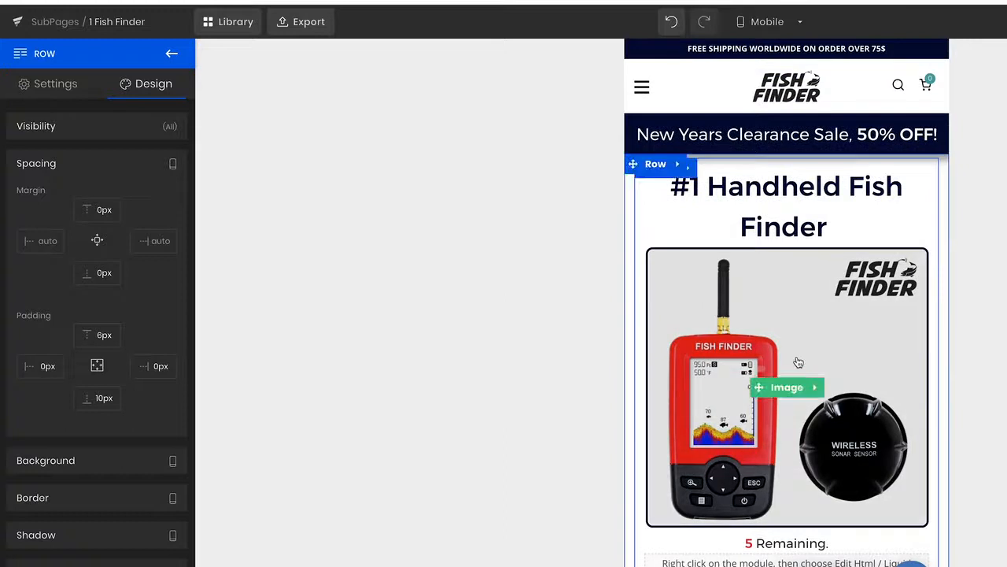
Step: Check the typography settings of the "Extended Depth Range" feature bullet and look back over the top of the page
scroll(798, 361, "down", 2)
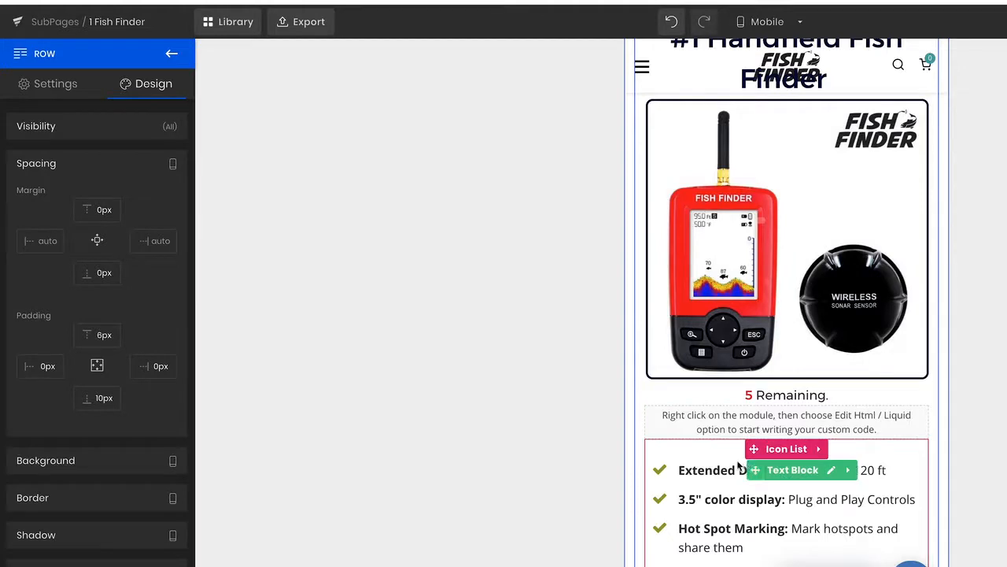
scroll(738, 465, "up", 2)
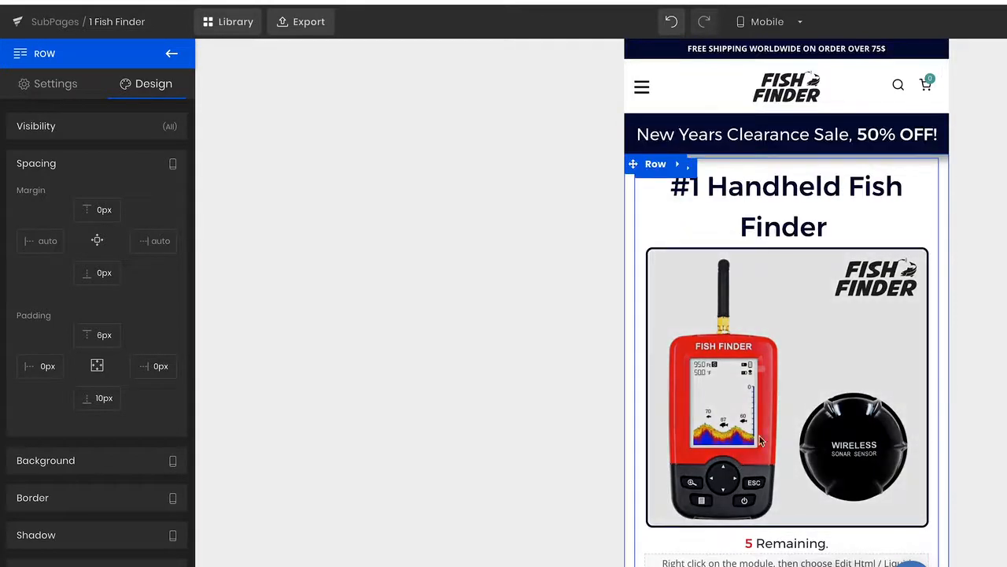
scroll(760, 441, "down", 2)
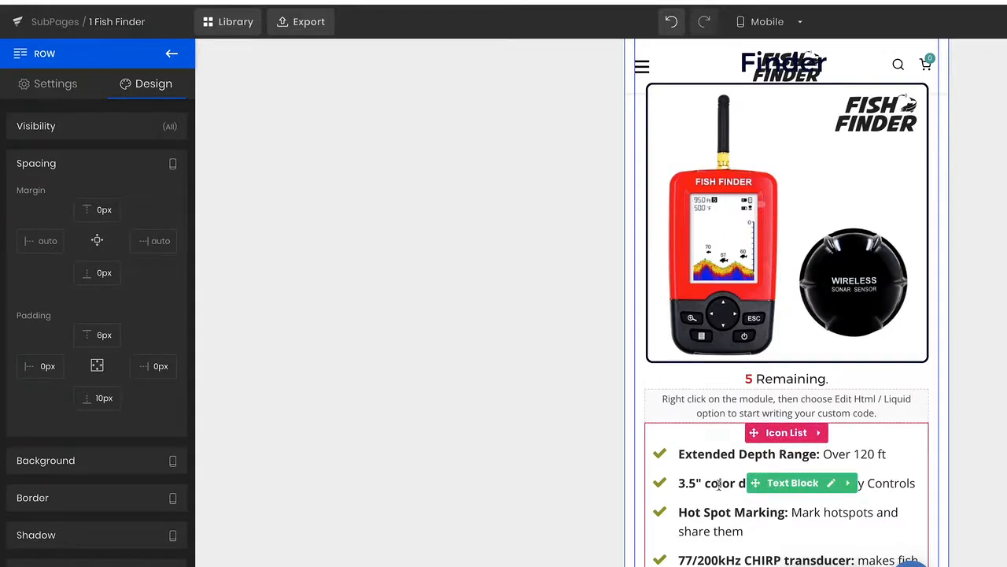
double_click(695, 454)
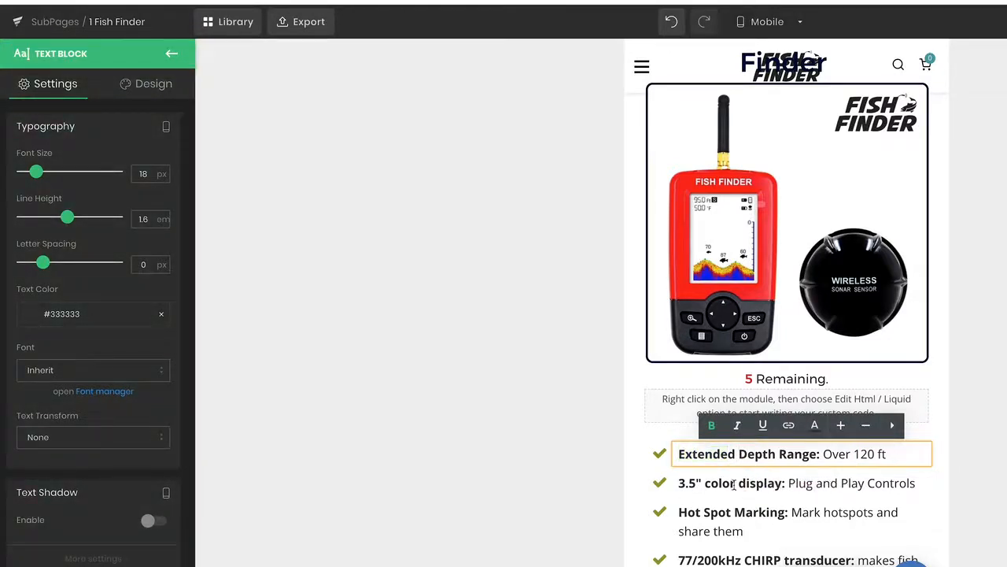
scroll(776, 237, "up", 3)
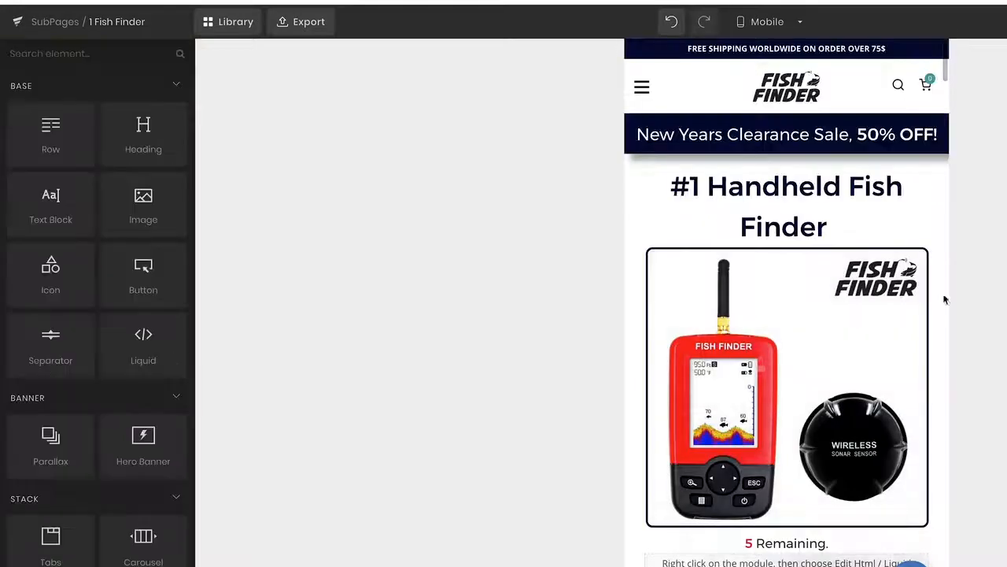